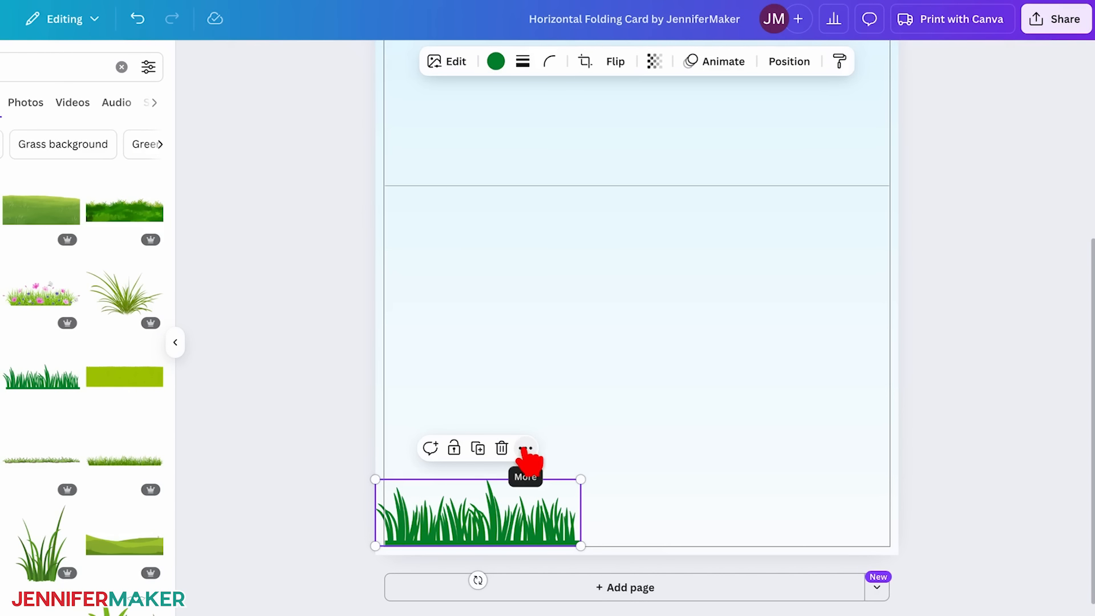
# Duplicate the grass graphic and line up the copies so the grass spans the full bottom edge of the card
pyautogui.click(525, 449)
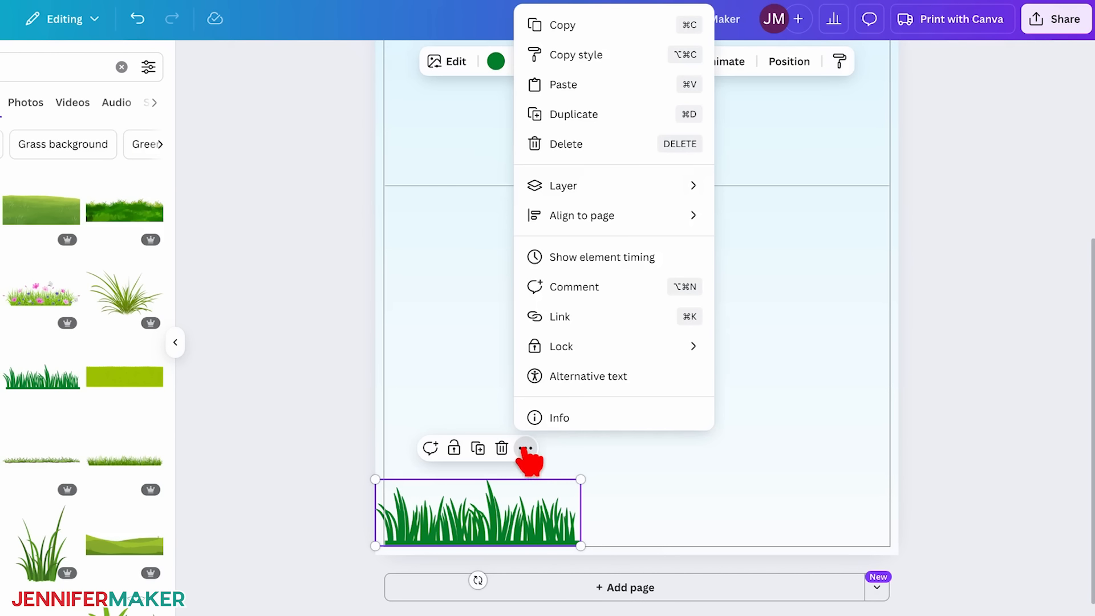
pyautogui.click(587, 117)
pyautogui.moveTo(496, 536); pyautogui.dragTo(845, 529)
pyautogui.click(958, 447)
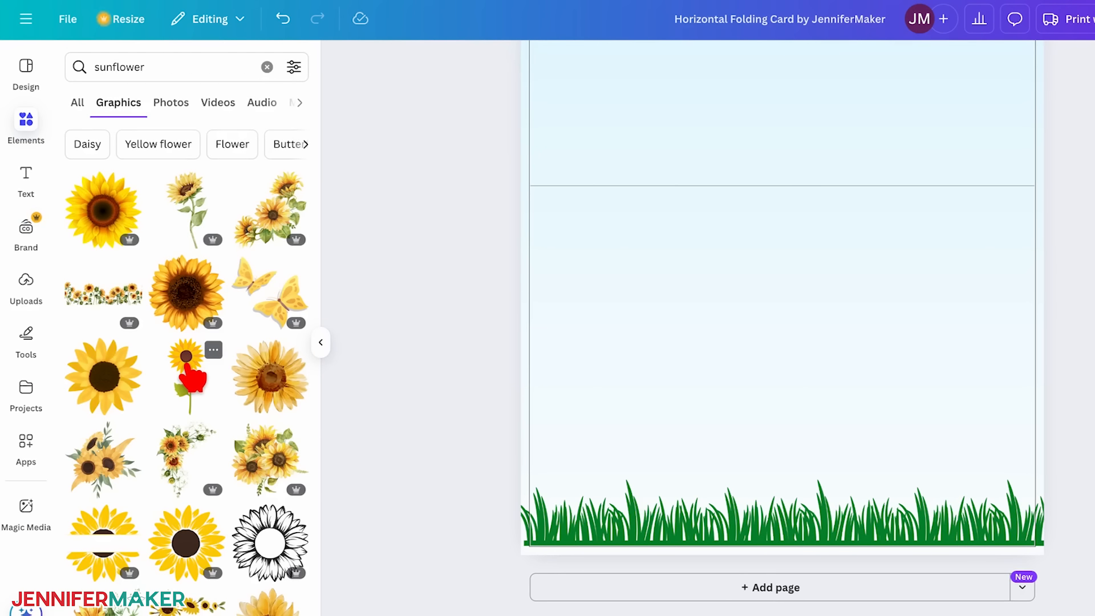
# Add the sunflower graphic with stem and leaves, shrink it, and stand it in the grass on the card's left side
pyautogui.click(192, 377)
pyautogui.moveTo(799, 135); pyautogui.dragTo(640, 313)
pyautogui.moveTo(716, 246); pyautogui.dragTo(660, 347)
pyautogui.moveTo(627, 392); pyautogui.dragTo(641, 400)
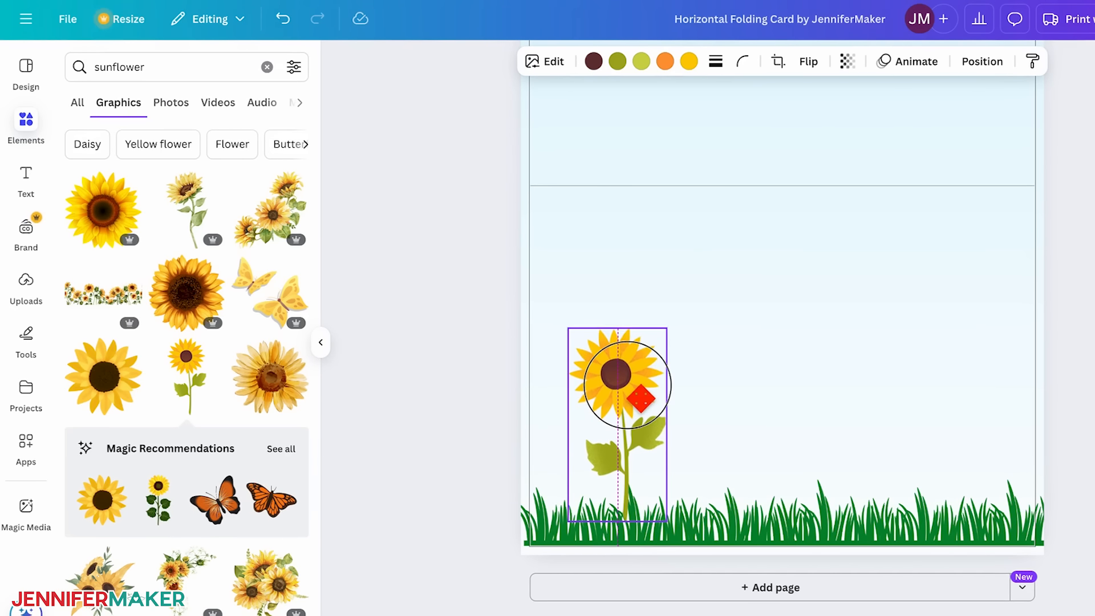
# Duplicate the sunflower, flip the copy horizontally, and place it in the grass on the card's right side
pyautogui.click(629, 312)
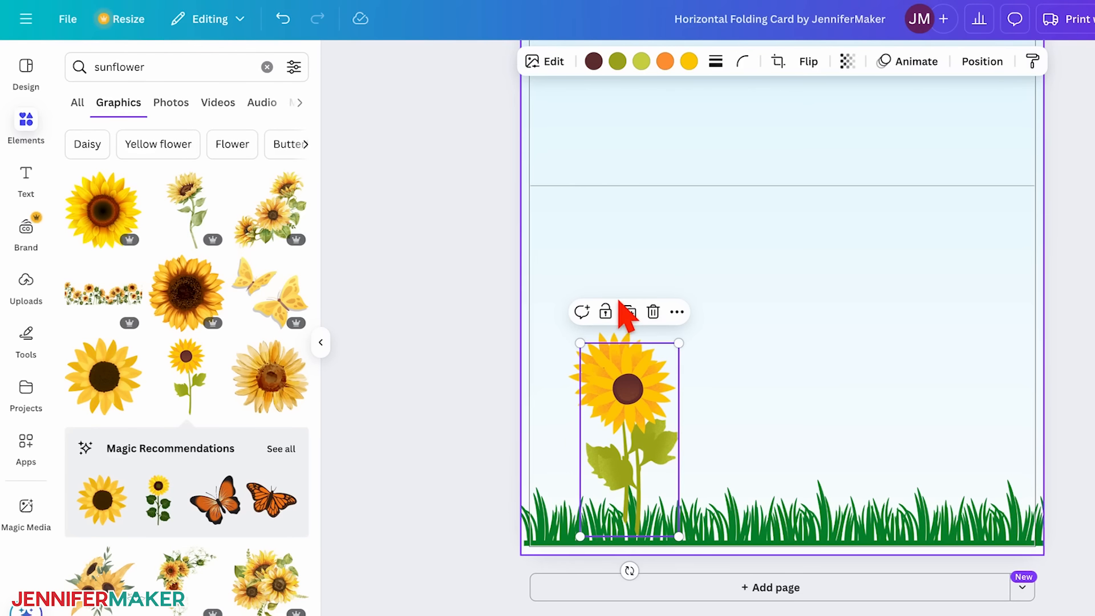
pyautogui.click(809, 61)
pyautogui.click(812, 102)
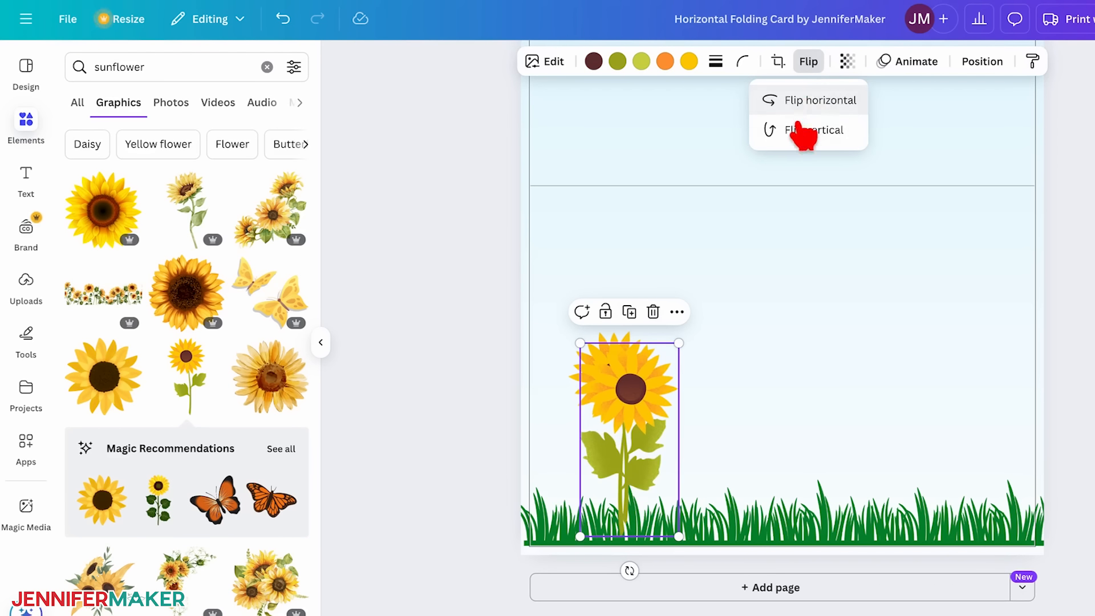
pyautogui.moveTo(673, 378); pyautogui.dragTo(958, 398)
pyautogui.moveTo(618, 386); pyautogui.dragTo(633, 399)
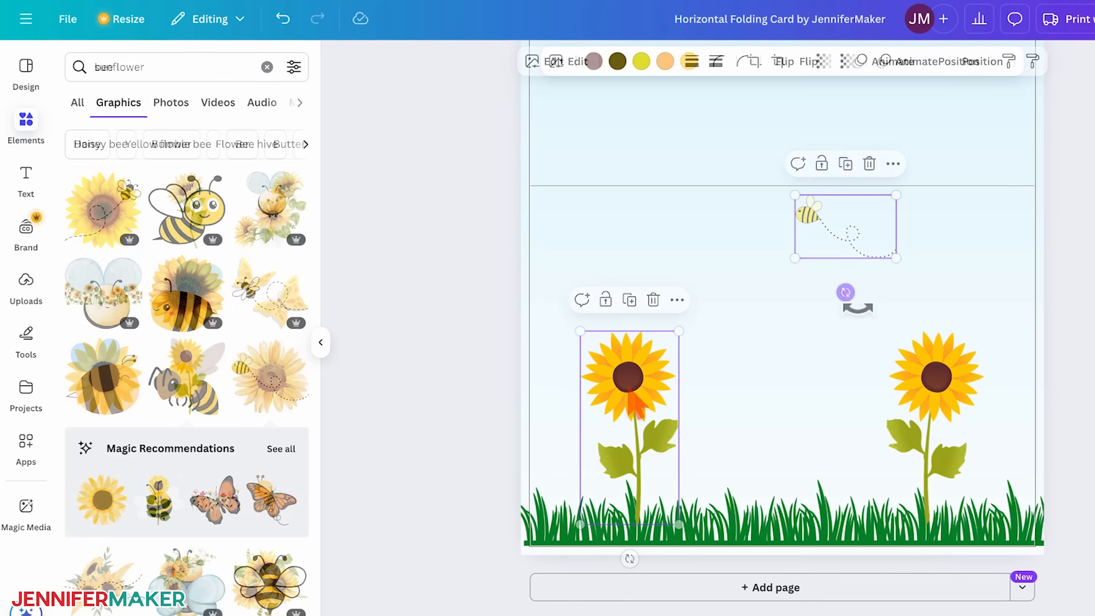
# Tilt the bee graphic with its dotted trail and place it above the right sunflower
pyautogui.moveTo(845, 293)
pyautogui.mouseDown()
pyautogui.moveTo(880, 308)
pyautogui.moveTo(850, 306)
pyautogui.mouseUp()
pyautogui.moveTo(850, 251); pyautogui.dragTo(916, 302)
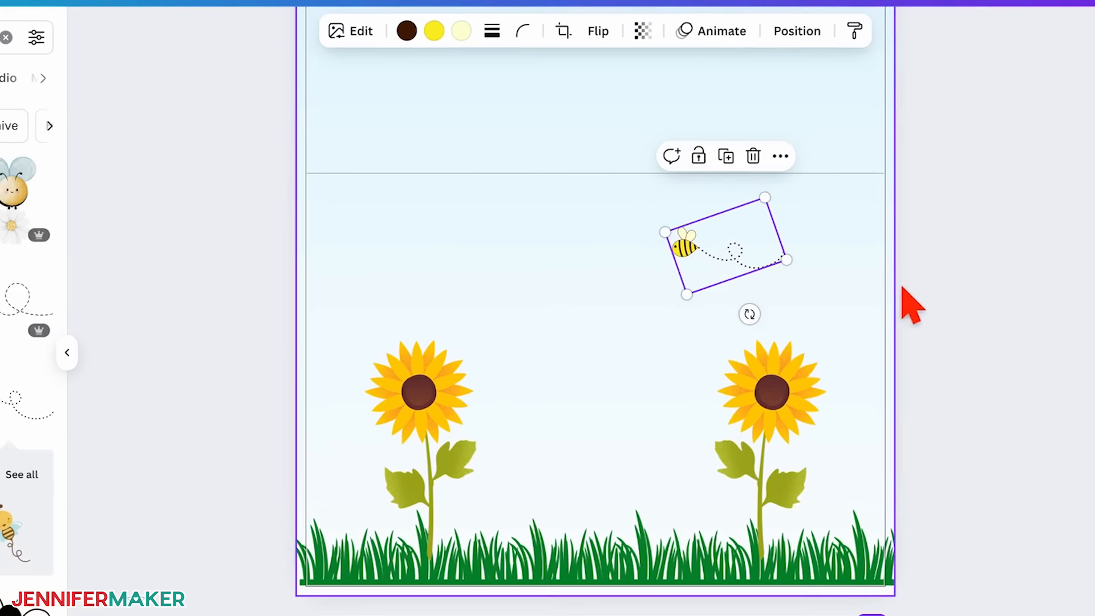
pyautogui.click(903, 288)
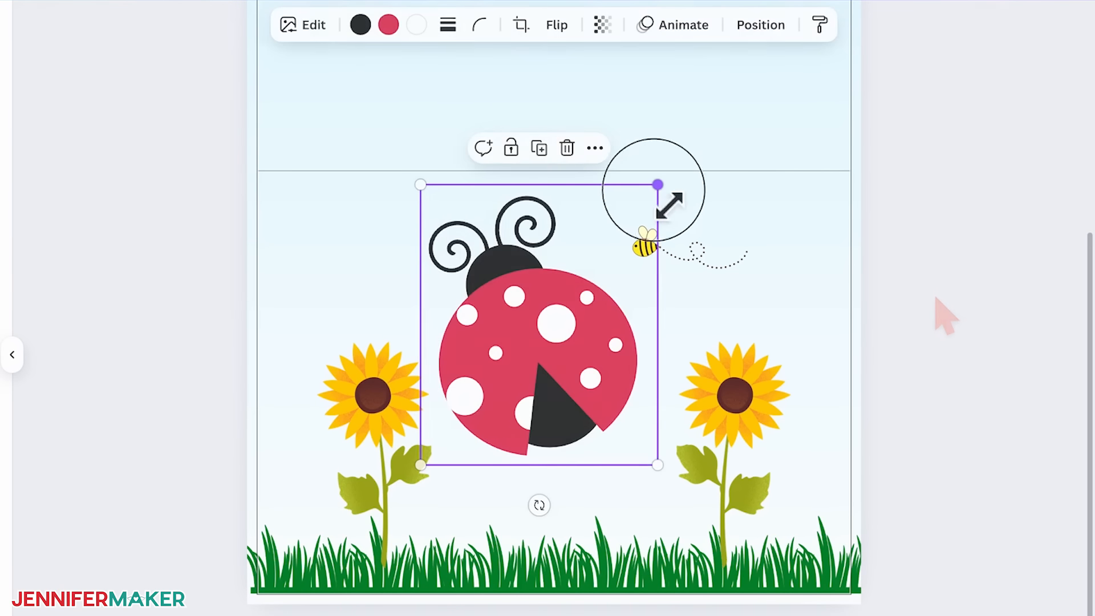
# Shrink the ladybug graphic, pair it with a dashed trail, and place both above the left sunflower
pyautogui.moveTo(669, 205); pyautogui.dragTo(456, 456)
pyautogui.click(439, 452)
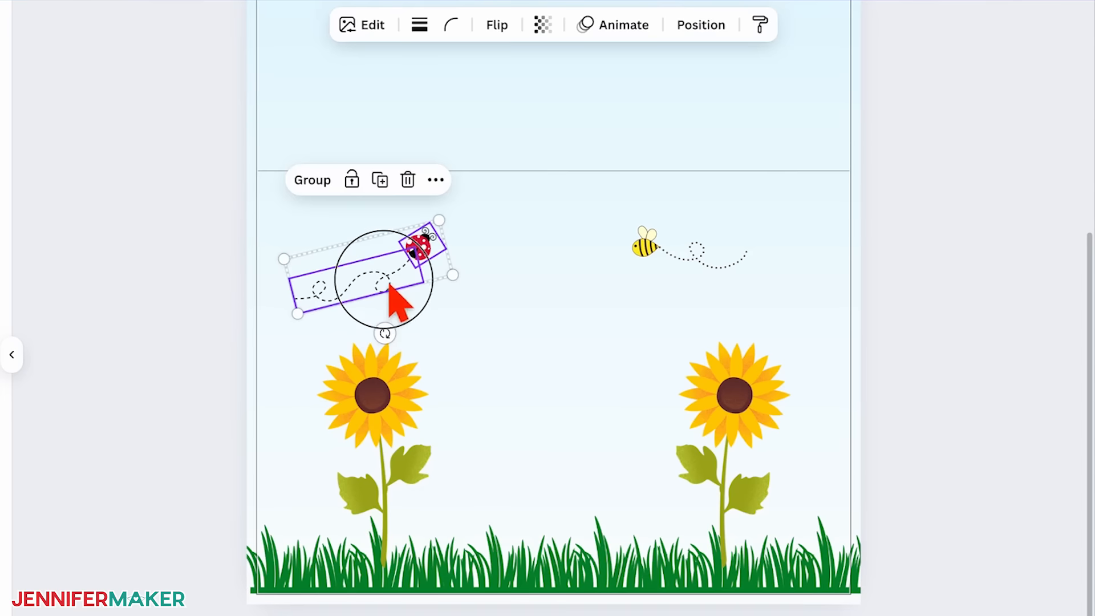
pyautogui.moveTo(389, 284); pyautogui.dragTo(417, 275)
pyautogui.click(958, 351)
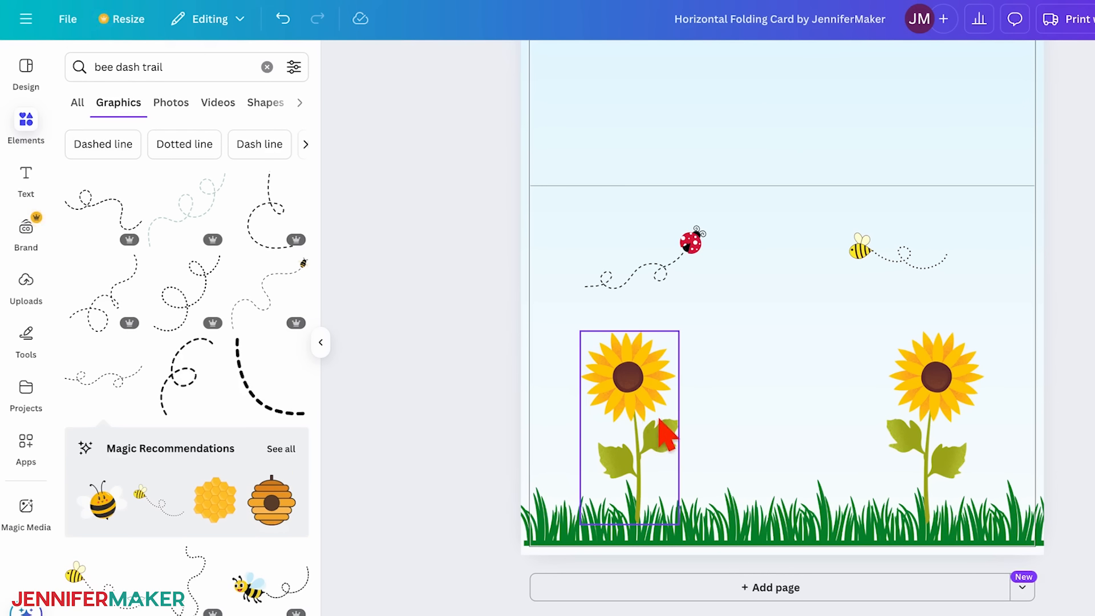
# Recolor the olive stems and leaves of the sunflowers with the grass green #00892c
pyautogui.click(647, 402)
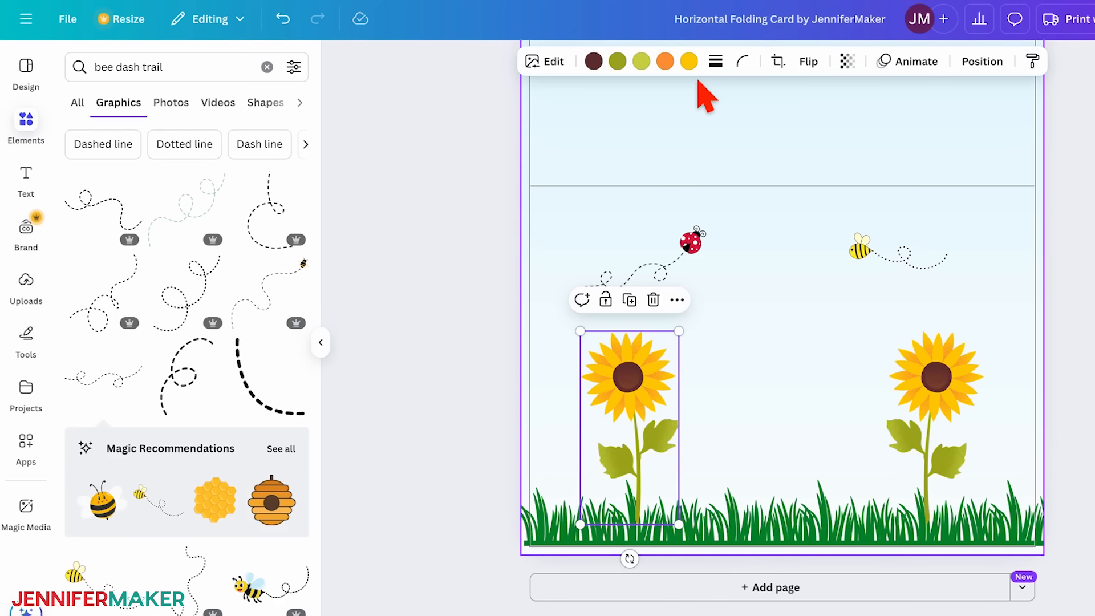
pyautogui.click(618, 62)
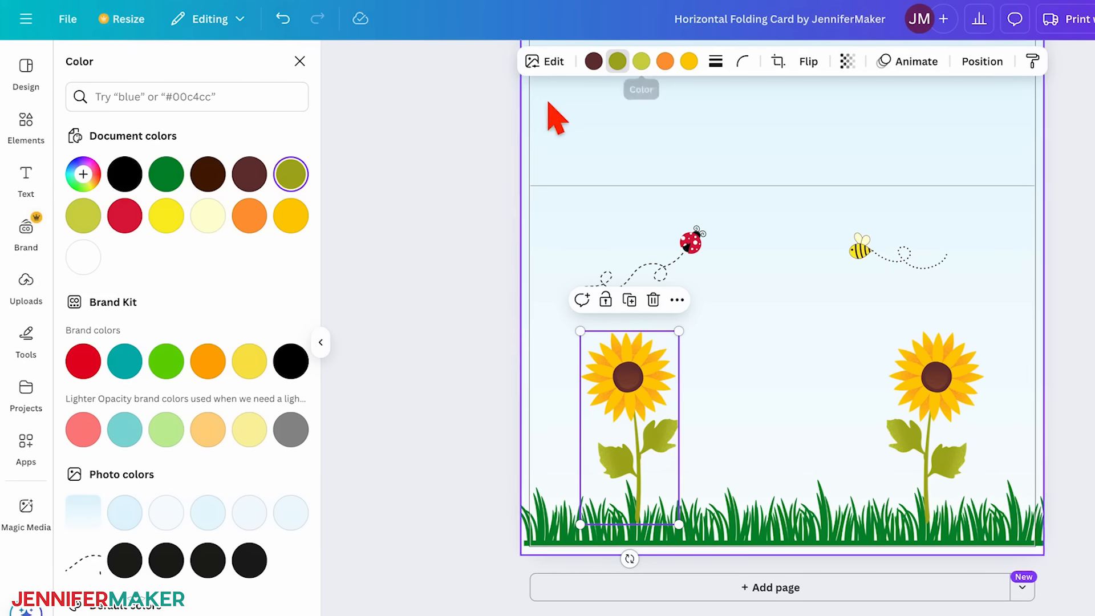
pyautogui.click(167, 175)
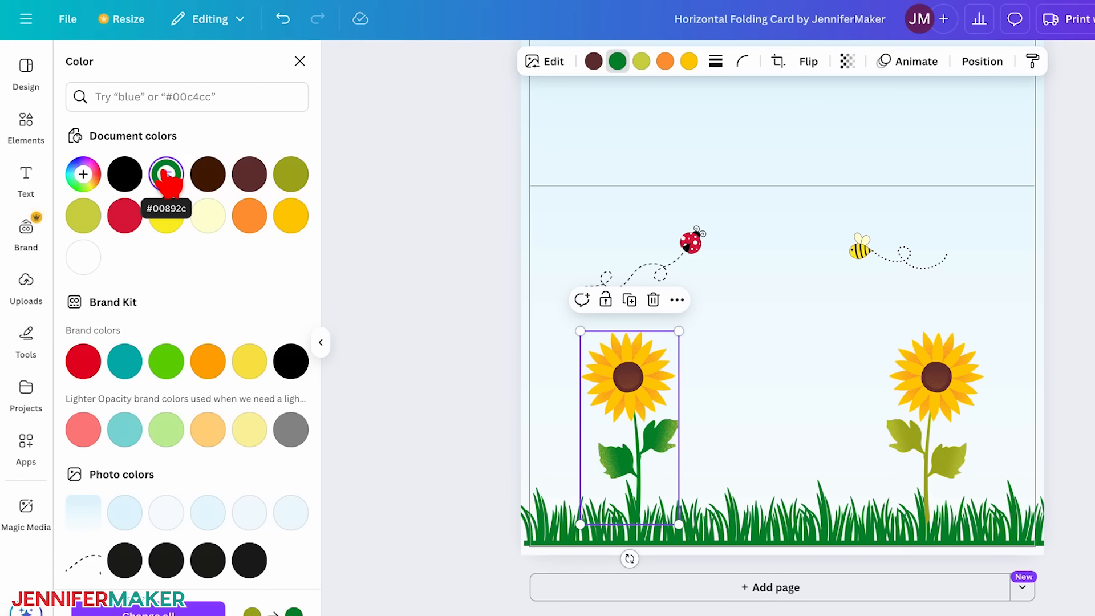
pyautogui.click(166, 182)
# Recolor the ladybug's white spots black (#000000)
pyautogui.moveTo(261, 245); pyautogui.dragTo(236, 216)
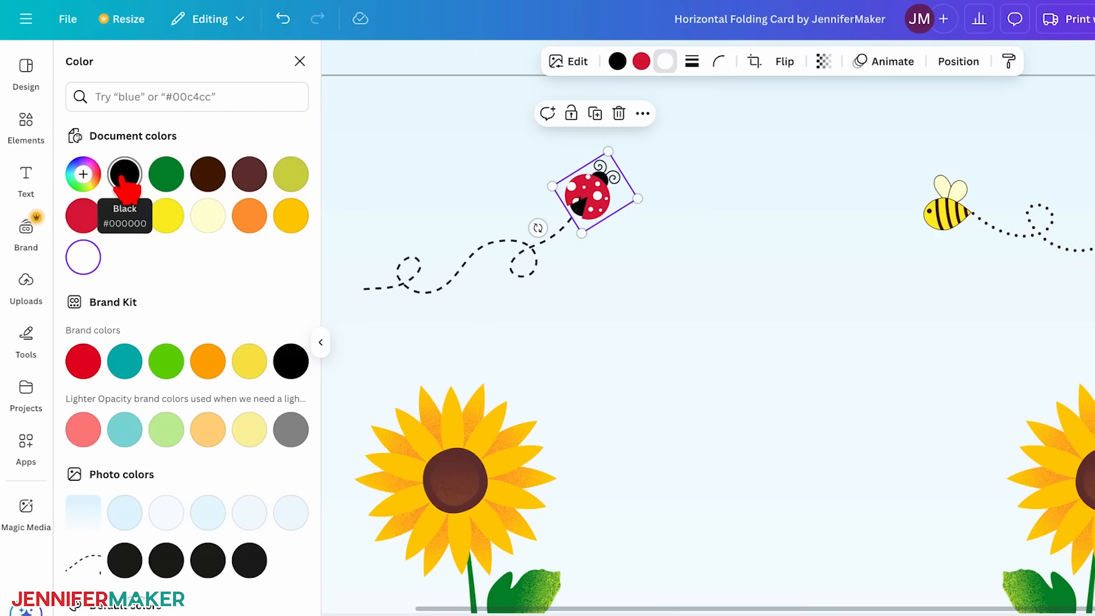
pyautogui.click(124, 176)
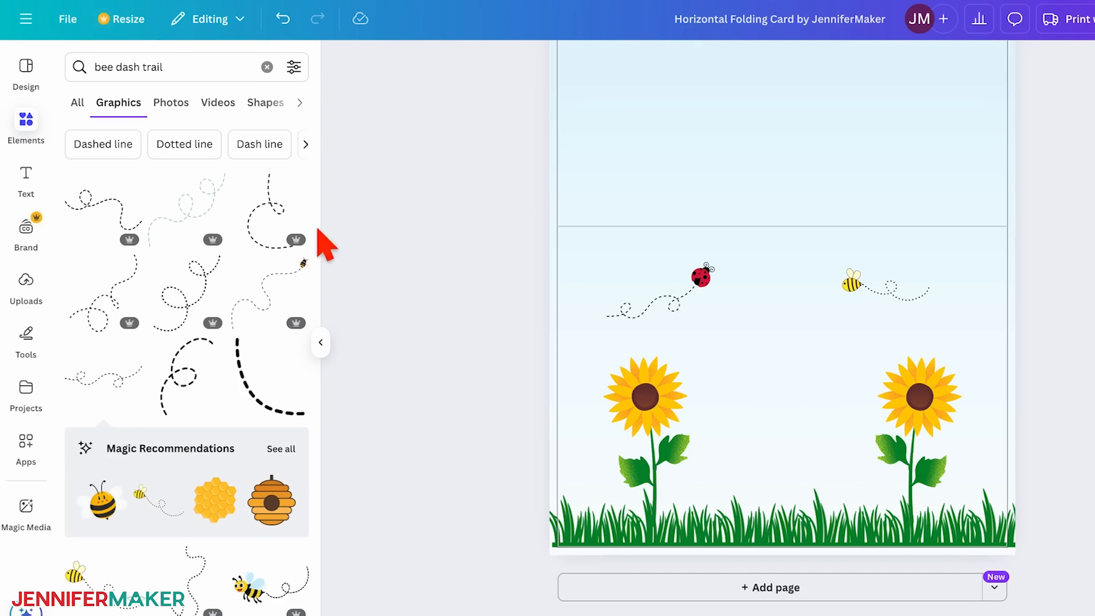
# Add a text box reading "Thinking of you" to the card front
pyautogui.click(26, 179)
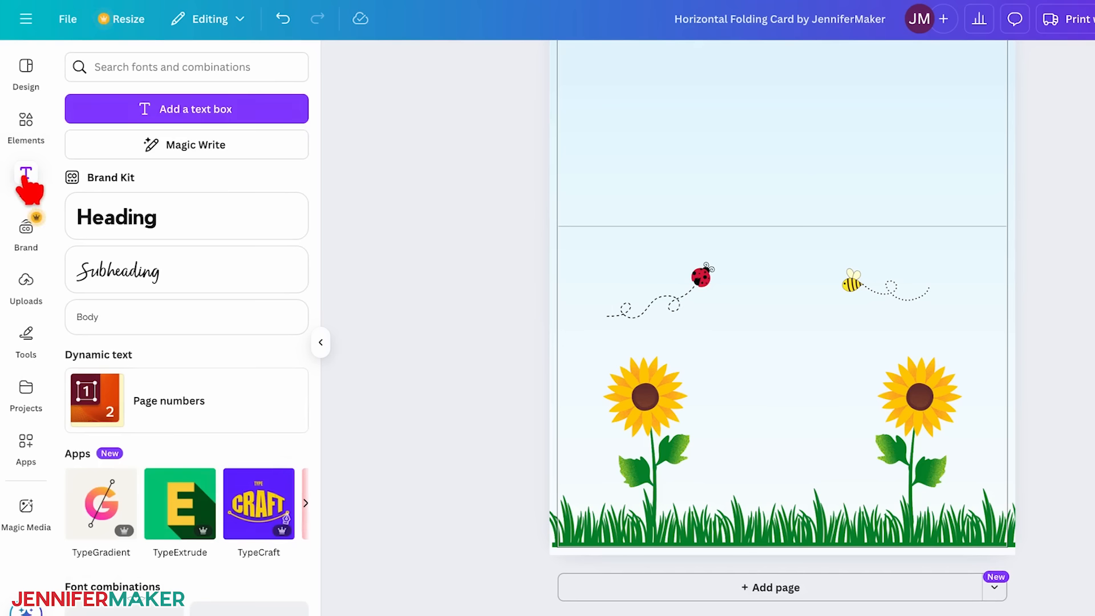
pyautogui.click(255, 114)
pyautogui.write('Thinking of you')
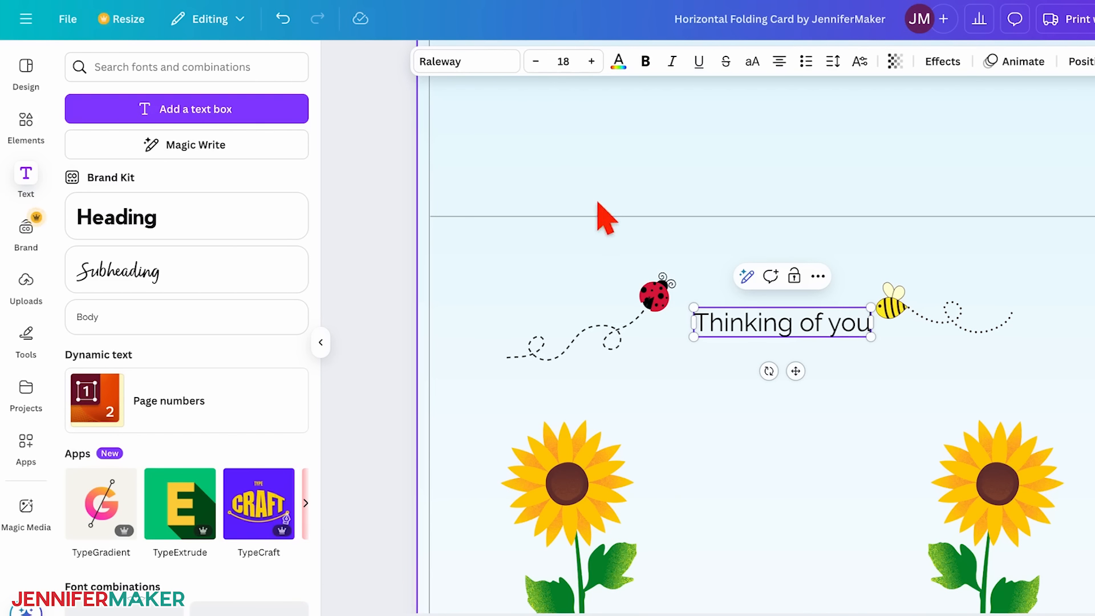
# Filter the fonts to free ones and set the "Thinking of you" text in Twister
pyautogui.click(501, 63)
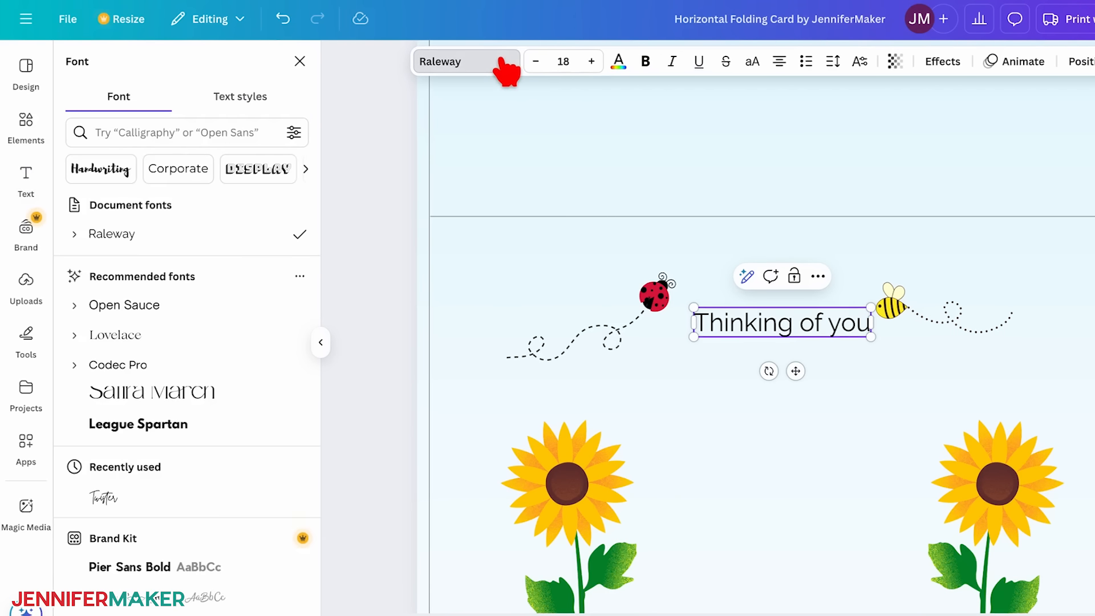
pyautogui.click(294, 133)
pyautogui.click(86, 260)
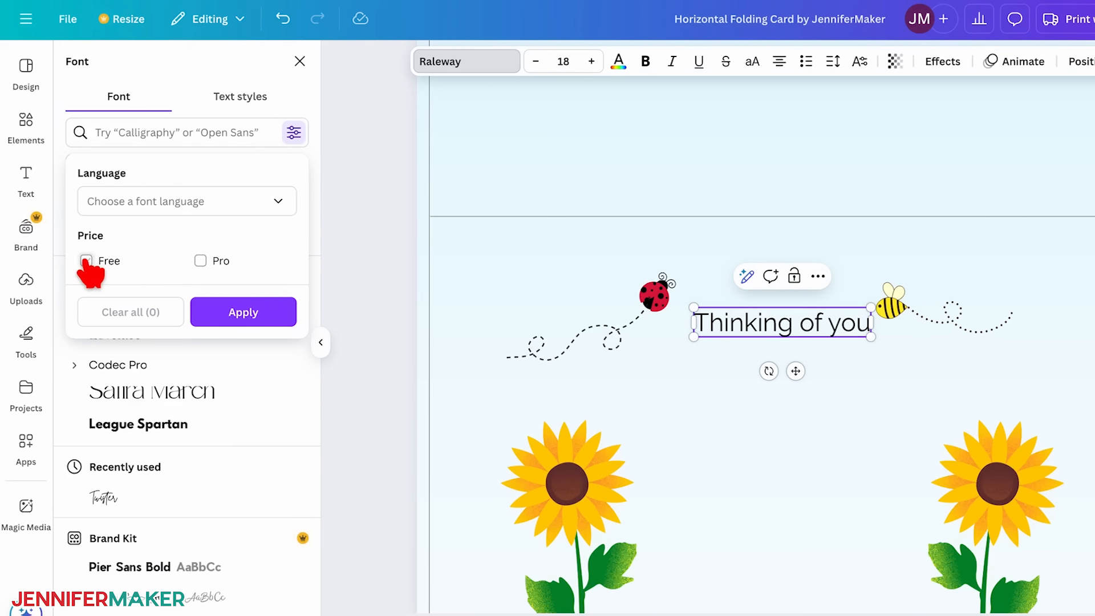
pyautogui.click(274, 312)
pyautogui.scroll(-4, 274, 314)
pyautogui.scroll(-1, 279, 322)
pyautogui.scroll(1, 280, 322)
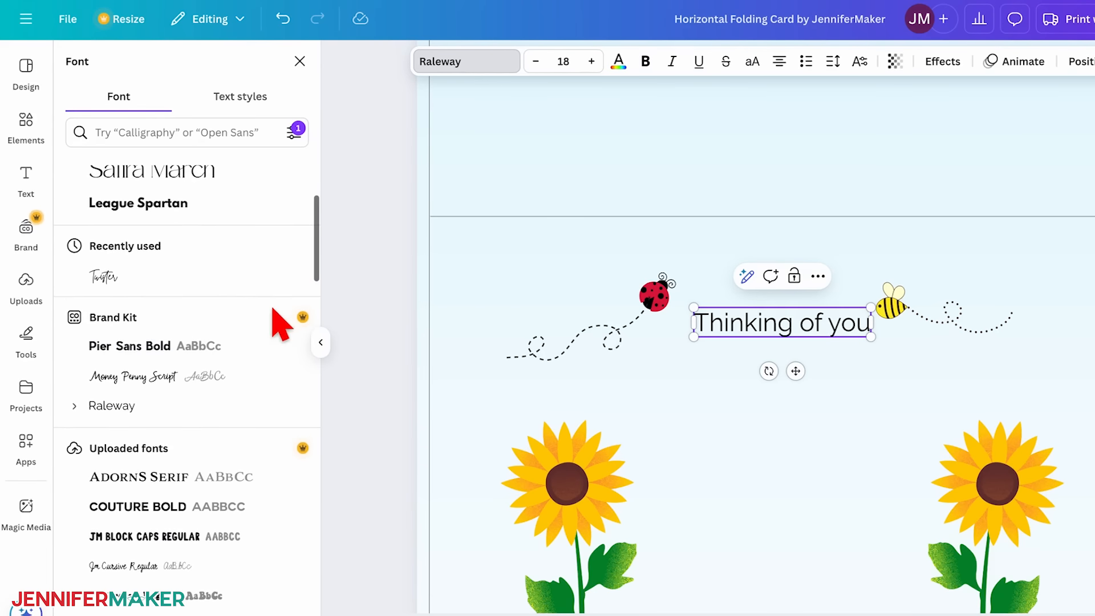
pyautogui.click(134, 284)
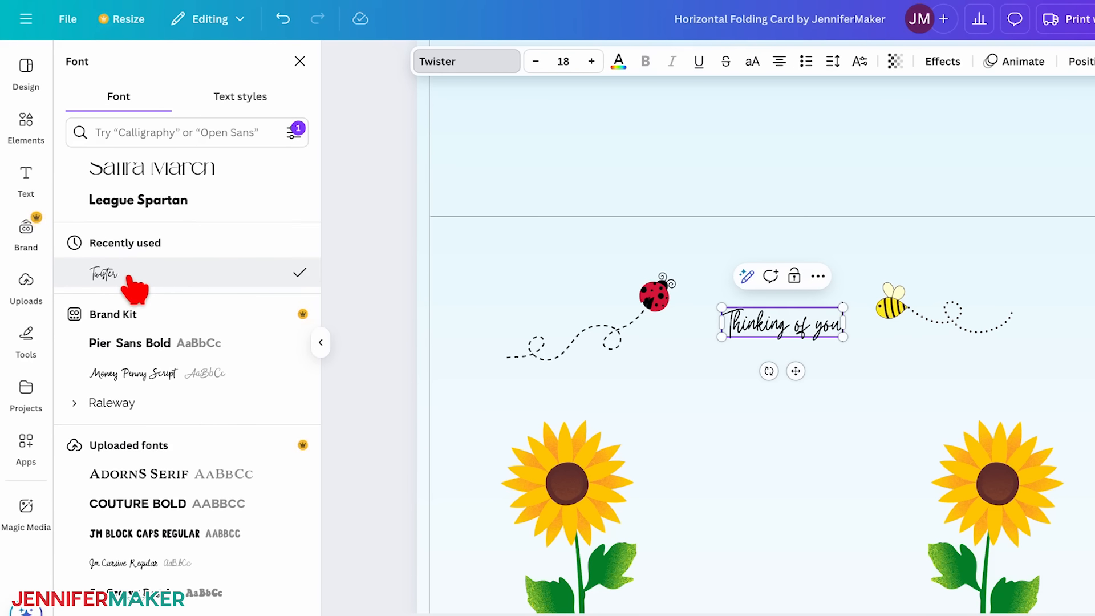
# Try the "Thinking of you" text in red and green #00892c, and return it to black
pyautogui.click(619, 61)
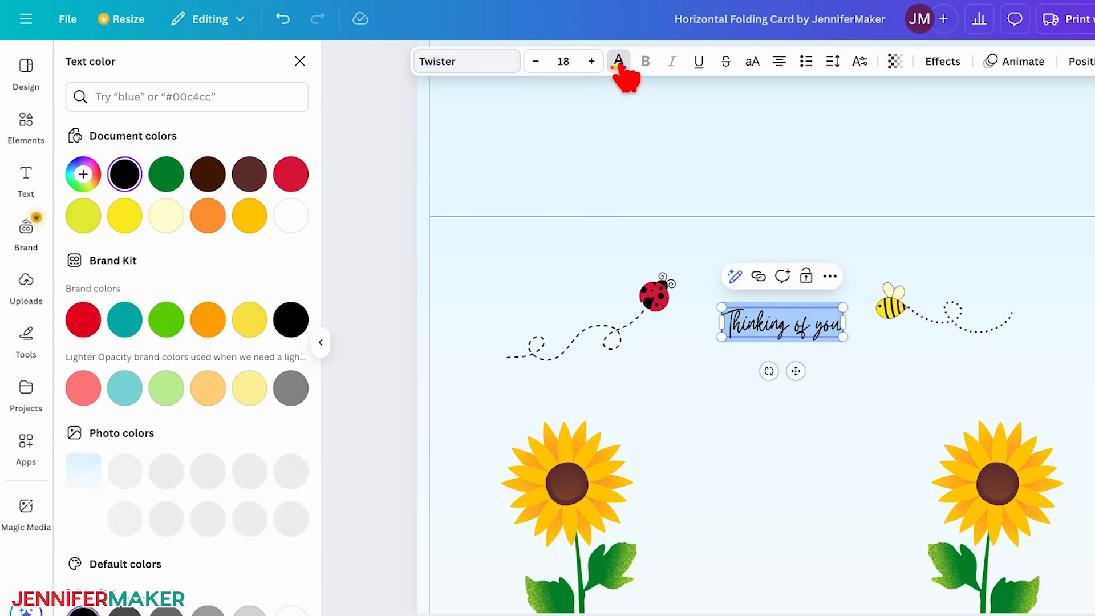
pyautogui.click(291, 174)
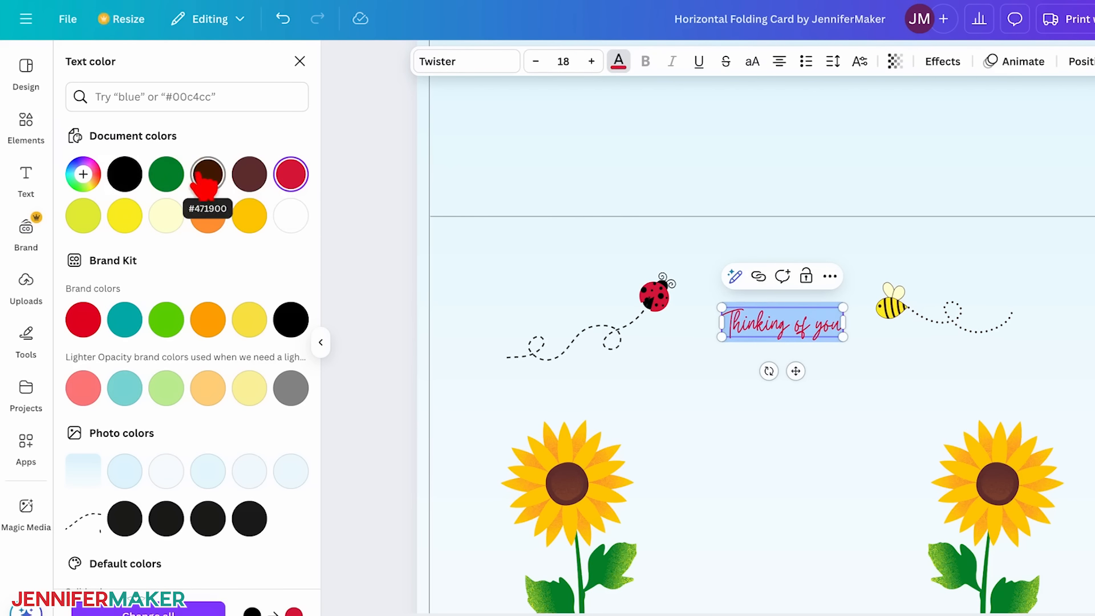
pyautogui.click(181, 183)
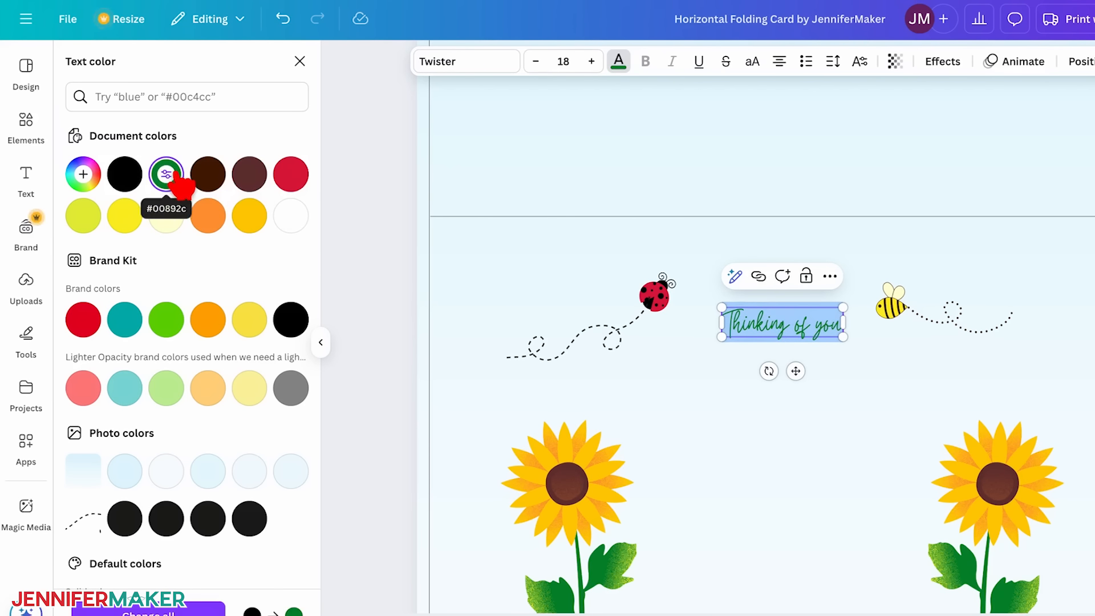
pyautogui.click(125, 175)
# Enlarge the greeting to about font size 41, narrow its box to wrap onto three lines, and center it between the sunflowers
pyautogui.moveTo(843, 337); pyautogui.dragTo(899, 389)
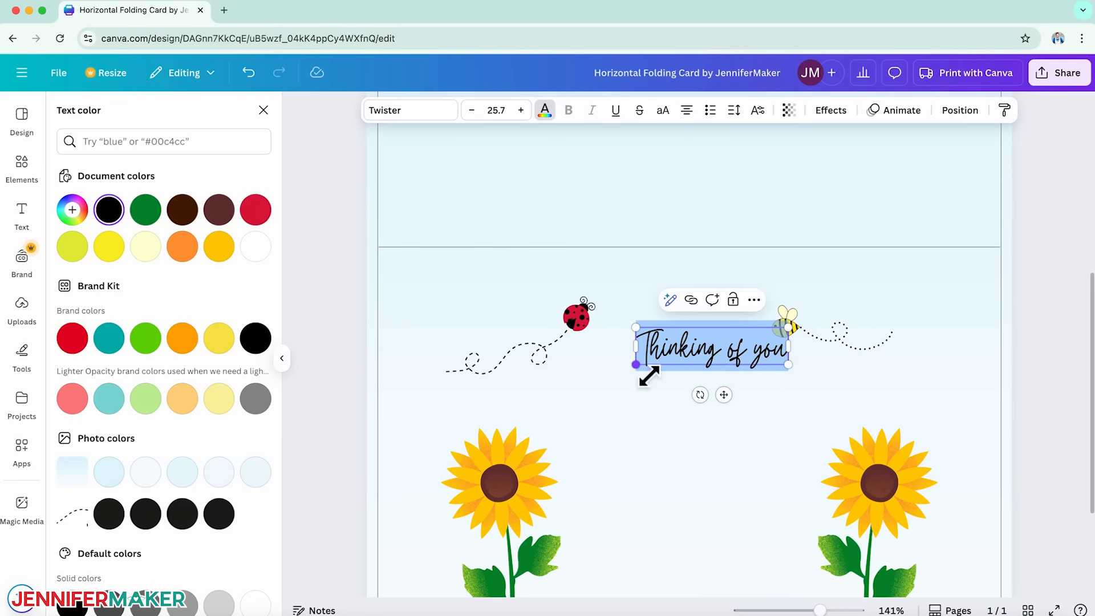
pyautogui.moveTo(648, 375); pyautogui.dragTo(605, 393)
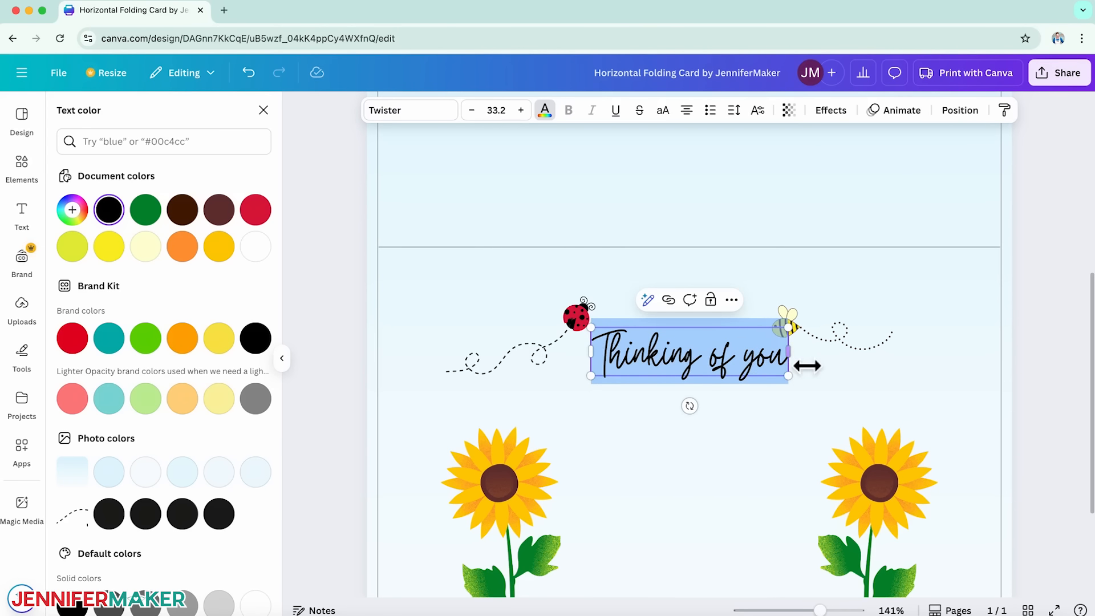
pyautogui.moveTo(805, 365); pyautogui.dragTo(719, 370)
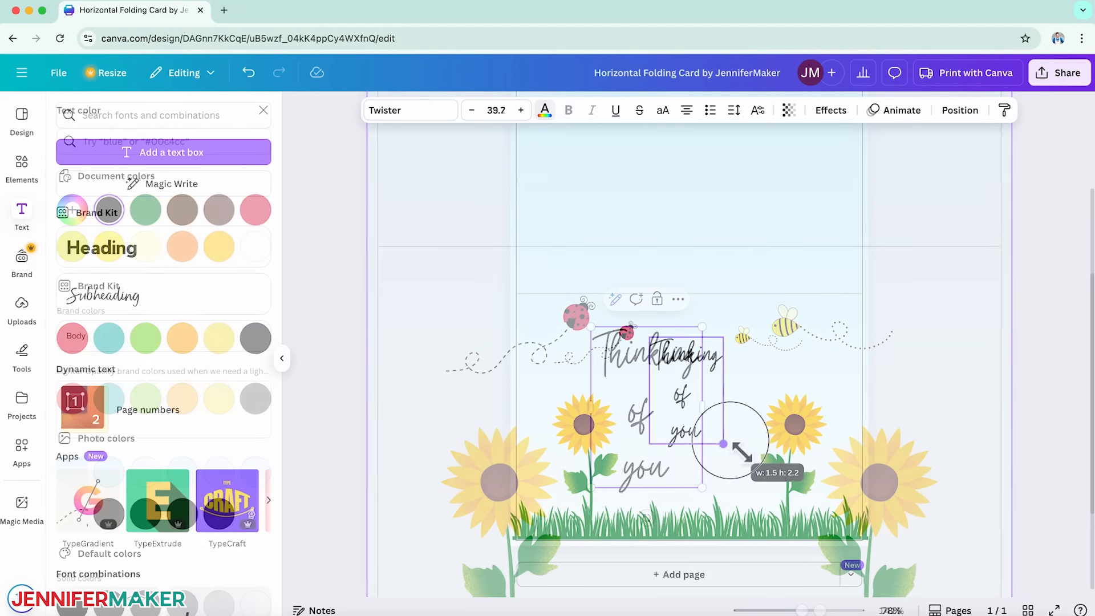
pyautogui.moveTo(727, 449); pyautogui.dragTo(726, 448)
pyautogui.moveTo(682, 399); pyautogui.dragTo(691, 406)
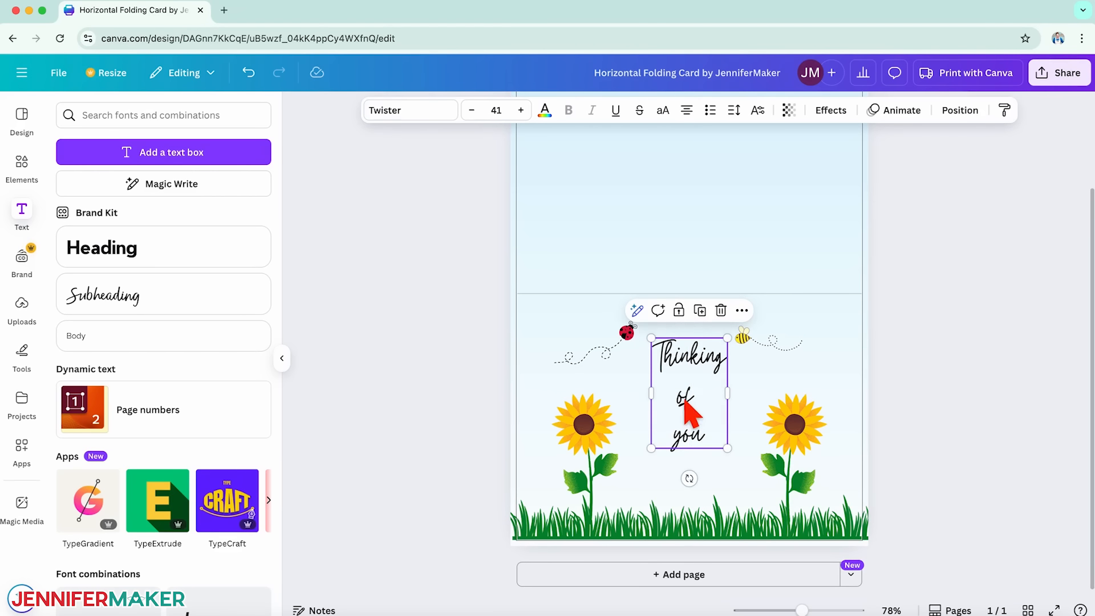
pyautogui.click(1017, 422)
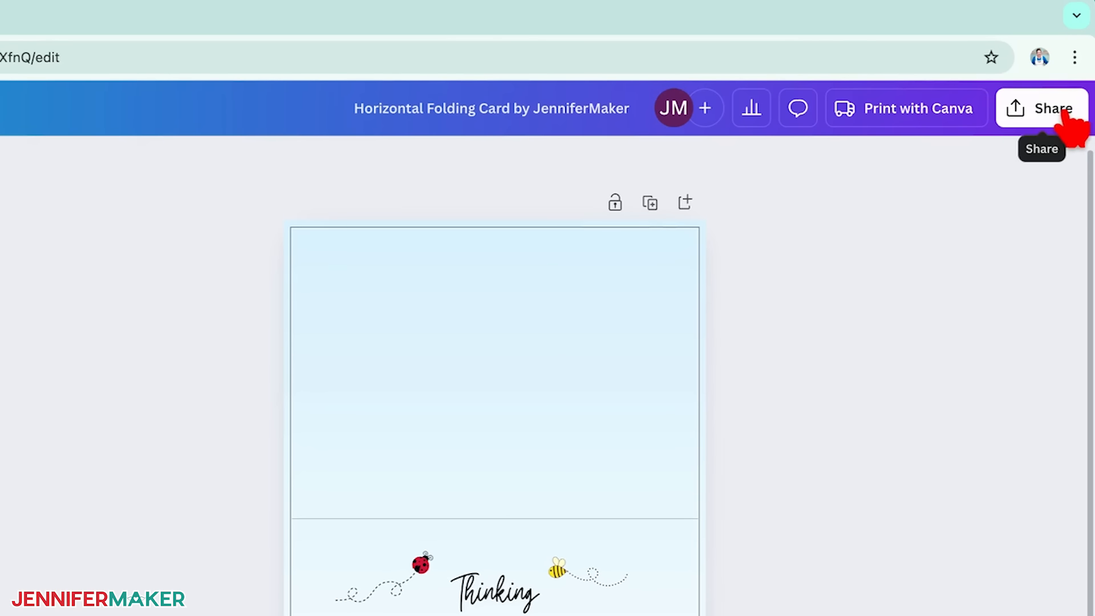
# Download the card as PDF Print with crop marks and bleed, flattened, using the RGB color profile
pyautogui.click(1069, 116)
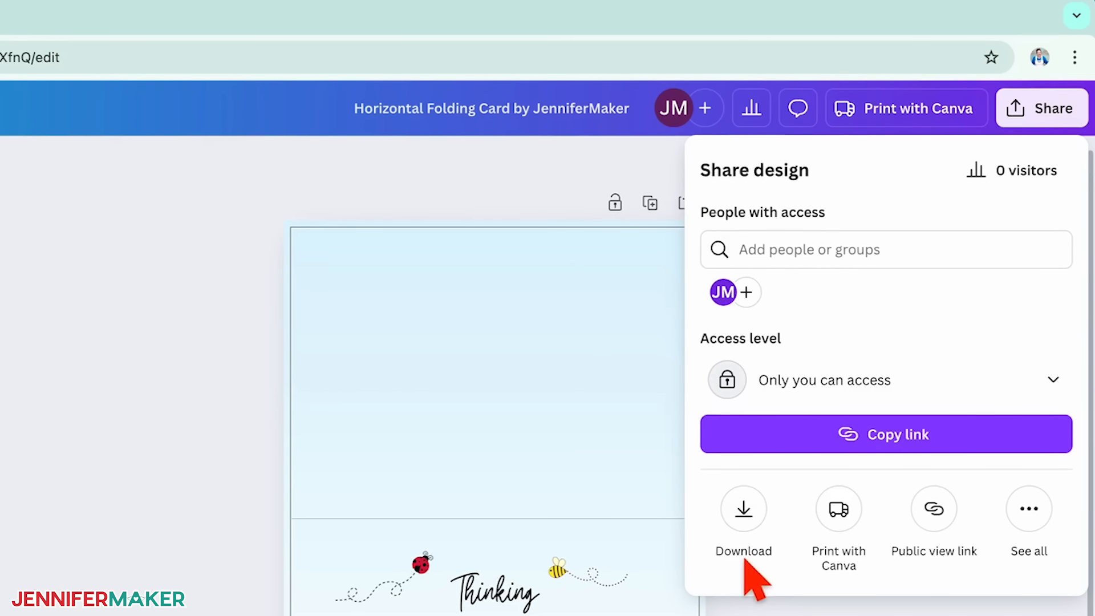
pyautogui.click(753, 562)
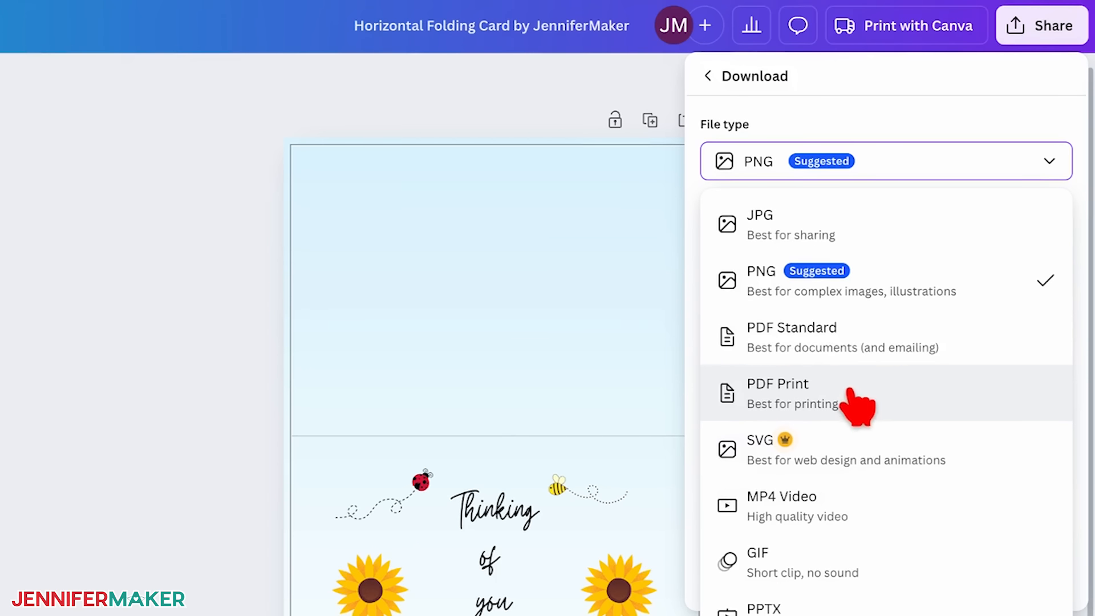
pyautogui.click(857, 404)
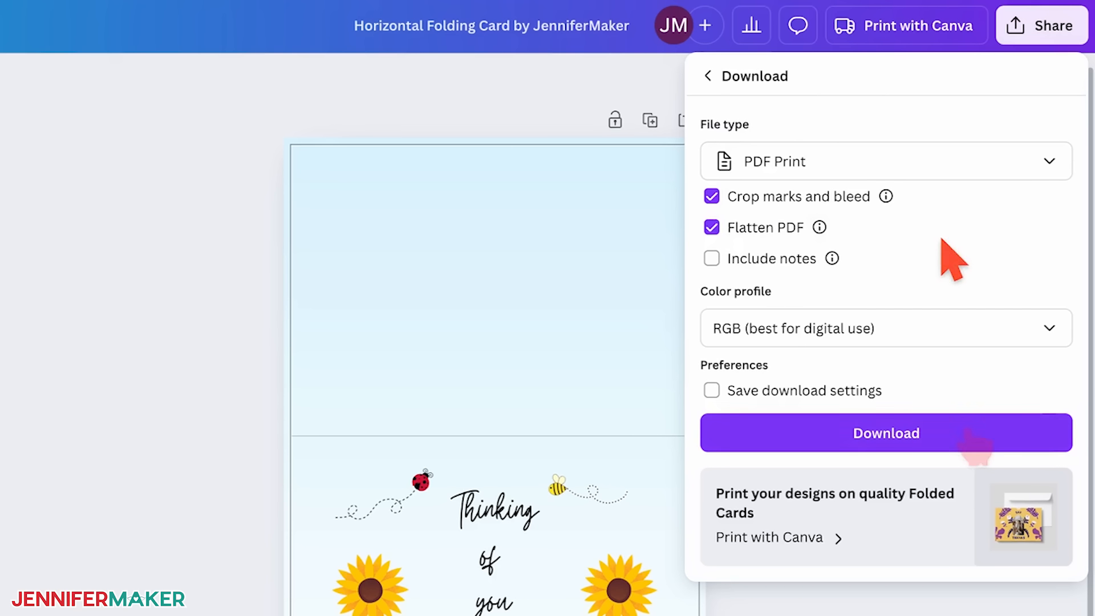
pyautogui.click(973, 447)
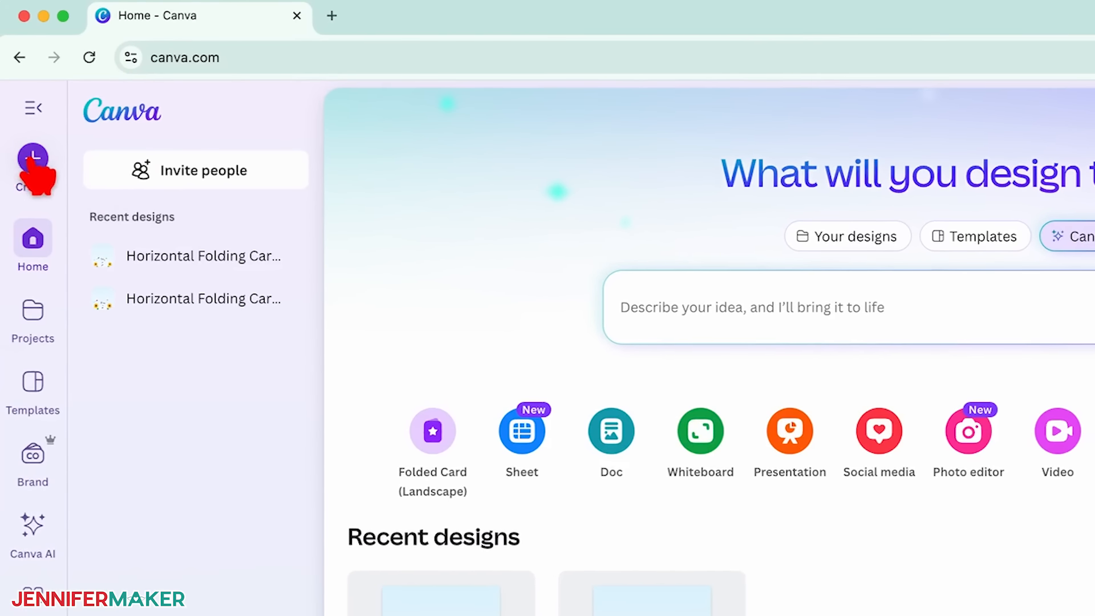
# Create a blank 5 × 7 in Invitation (Portrait) design and title it "Single-sided Flat Card by JenniferMaker"
pyautogui.click(32, 160)
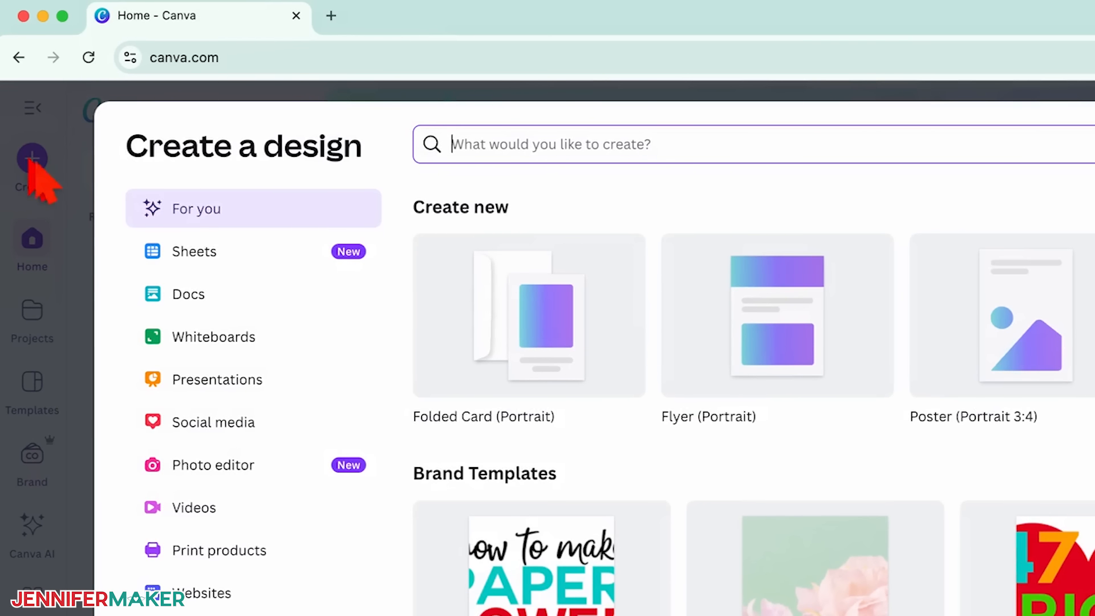
pyautogui.write('invitation portrait')
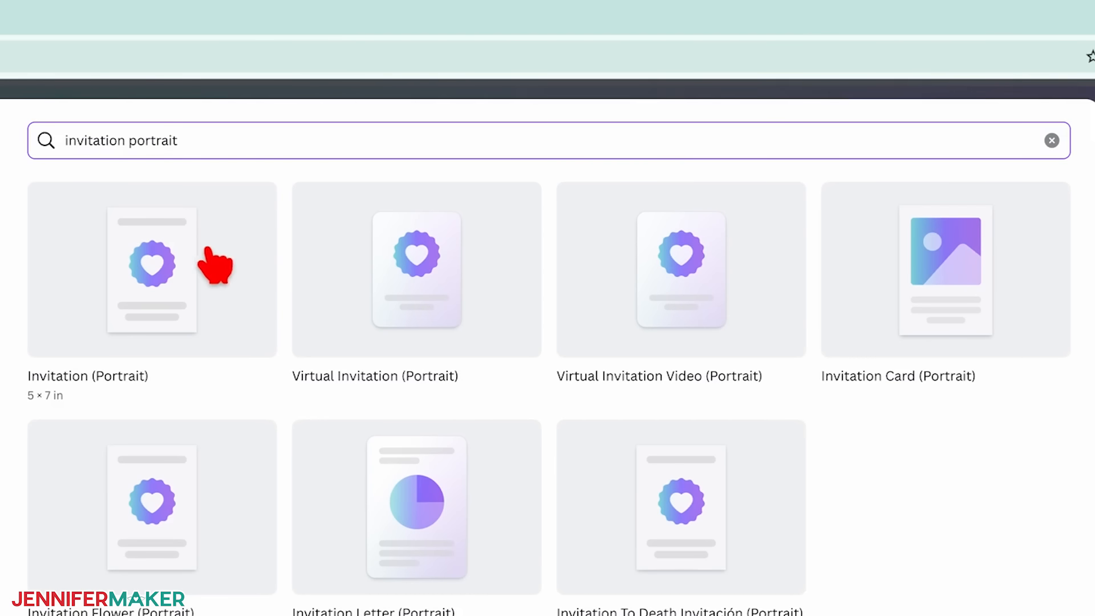
pyautogui.click(254, 279)
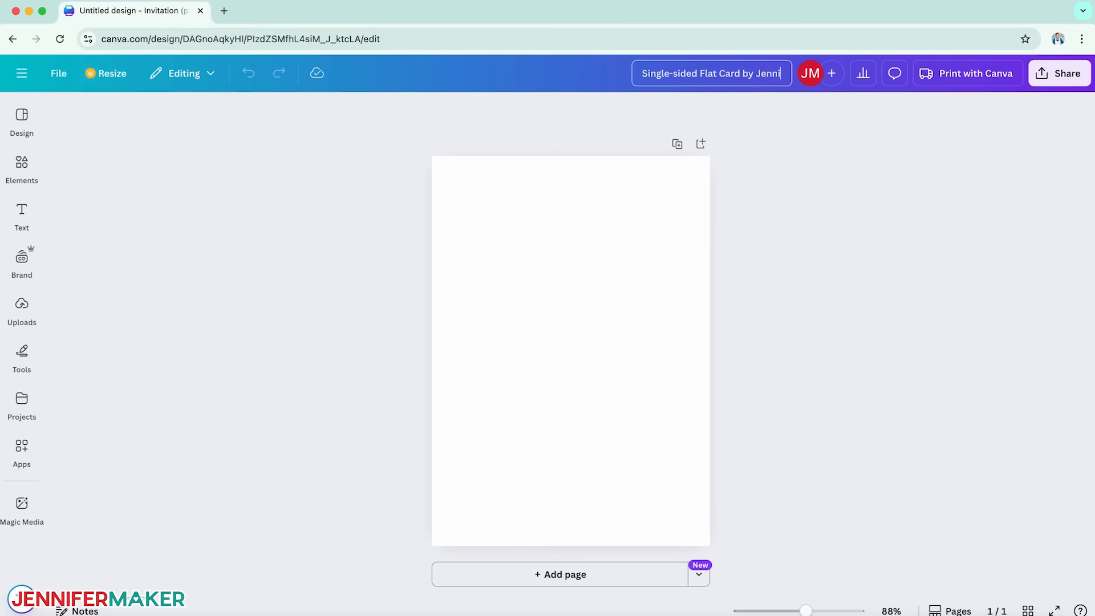
pyautogui.write('aker')
# Fill the page with the recently used light blue gradient background and search the elements for "picket"
pyautogui.click(22, 165)
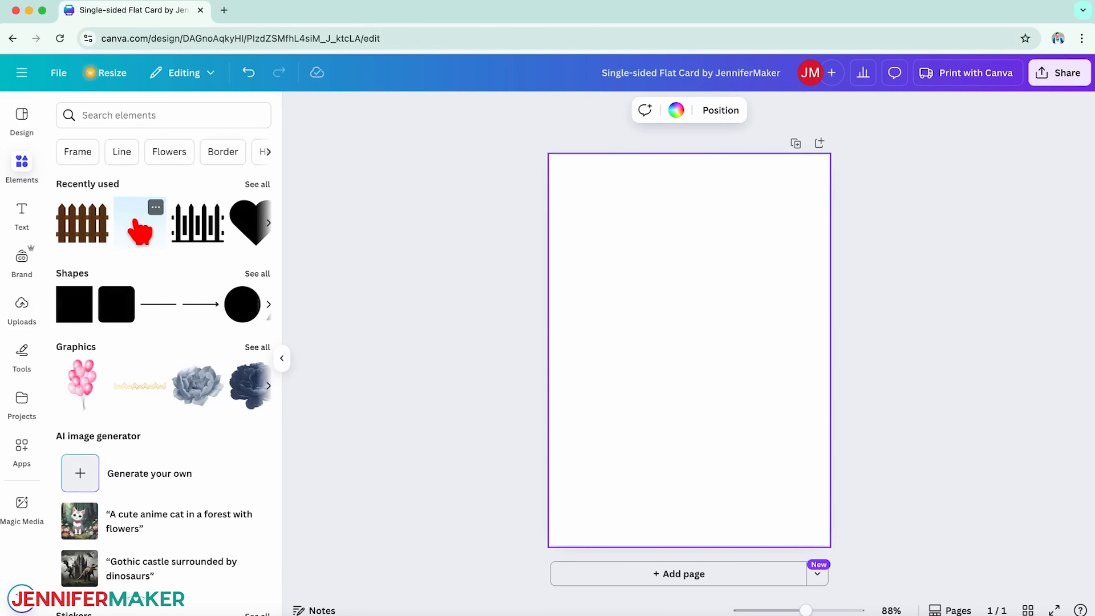
pyautogui.moveTo(278, 246); pyautogui.dragTo(563, 330)
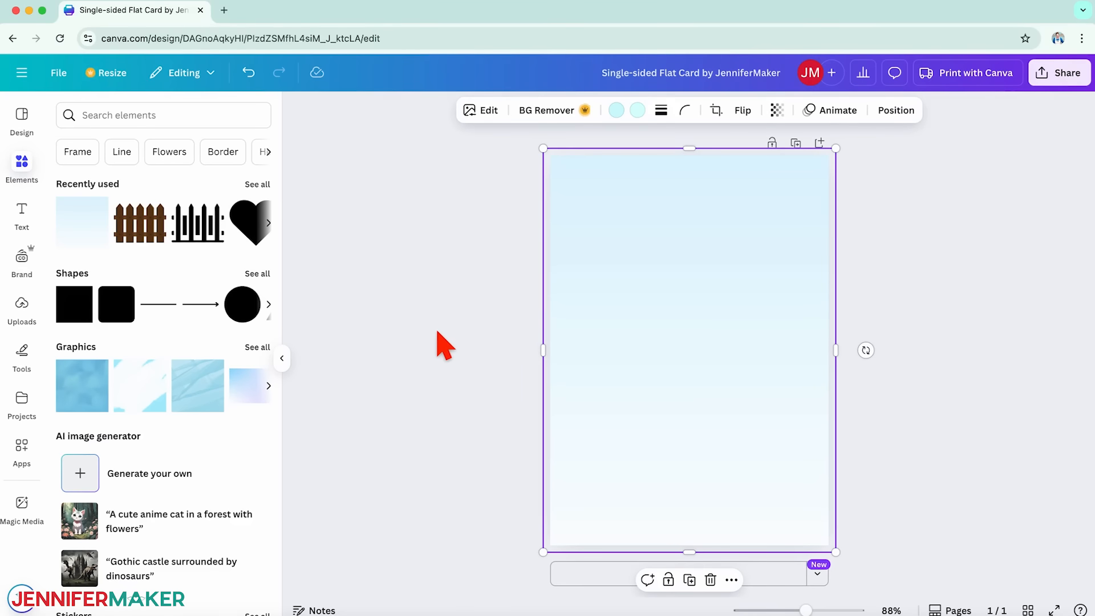
pyautogui.click(225, 125)
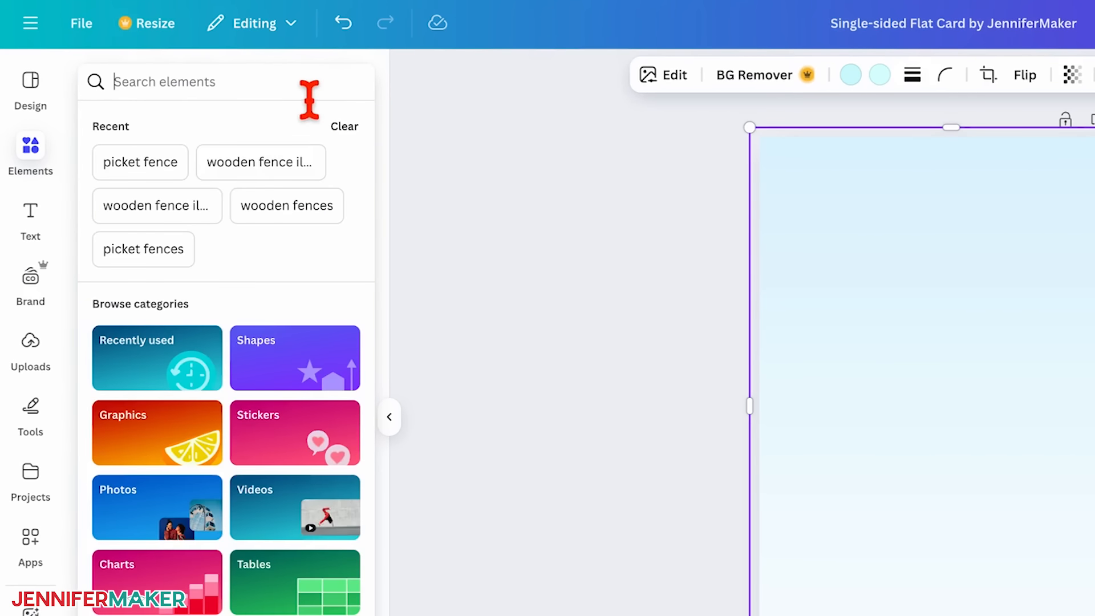
pyautogui.write('picket')
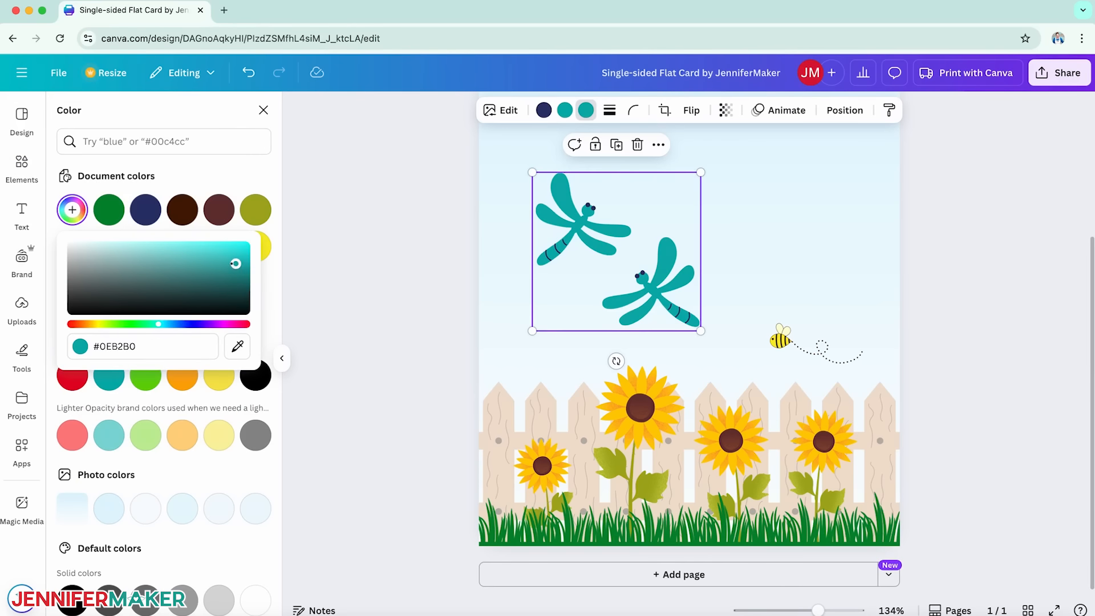
# Recolor the dragonflies' wings to #4EF4F2, shrink the dragonfly pair, and flip it horizontally
pyautogui.moveTo(201, 252); pyautogui.dragTo(192, 246)
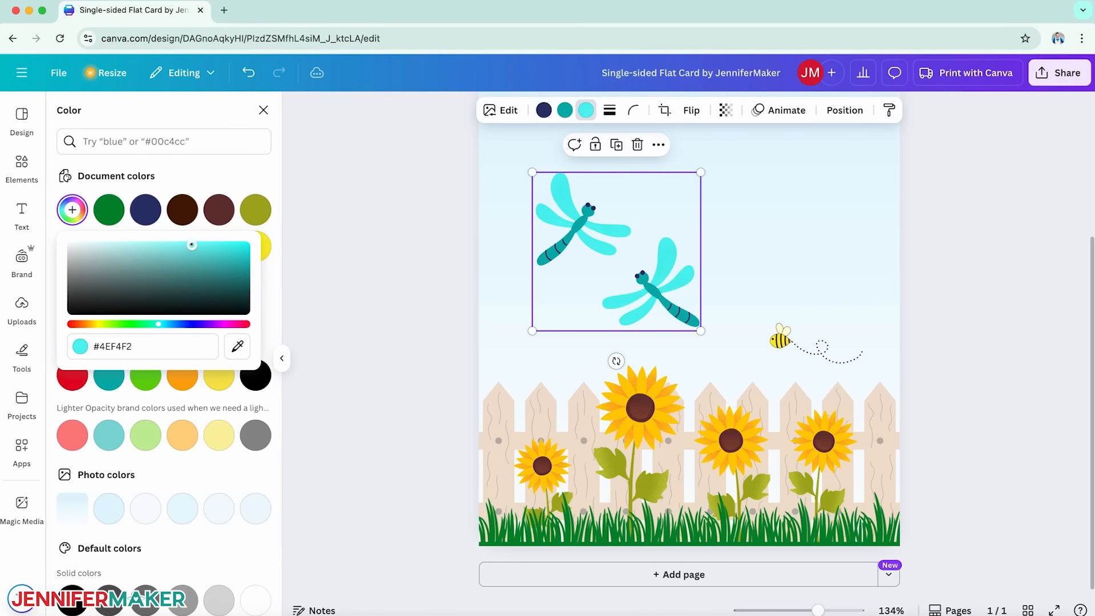
pyautogui.moveTo(701, 173); pyautogui.dragTo(577, 322)
pyautogui.hotkey('shift', 'h')
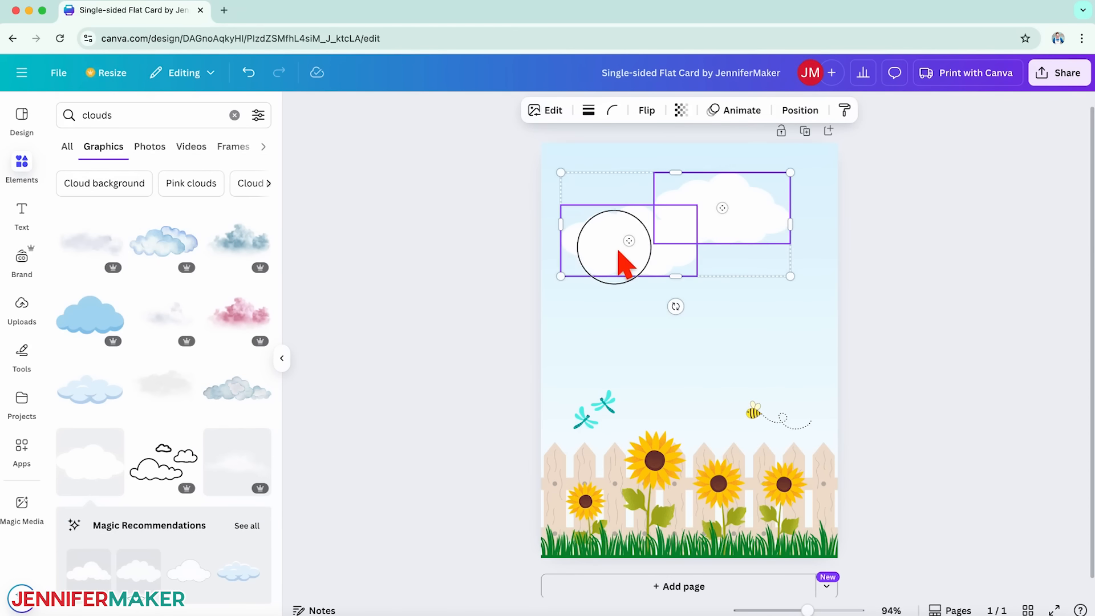
# Center the two overlapping clouds in the sky, and download the card as flattened PDF Print with crop marks and bleed, RGB profile
pyautogui.moveTo(619, 254); pyautogui.dragTo(640, 258)
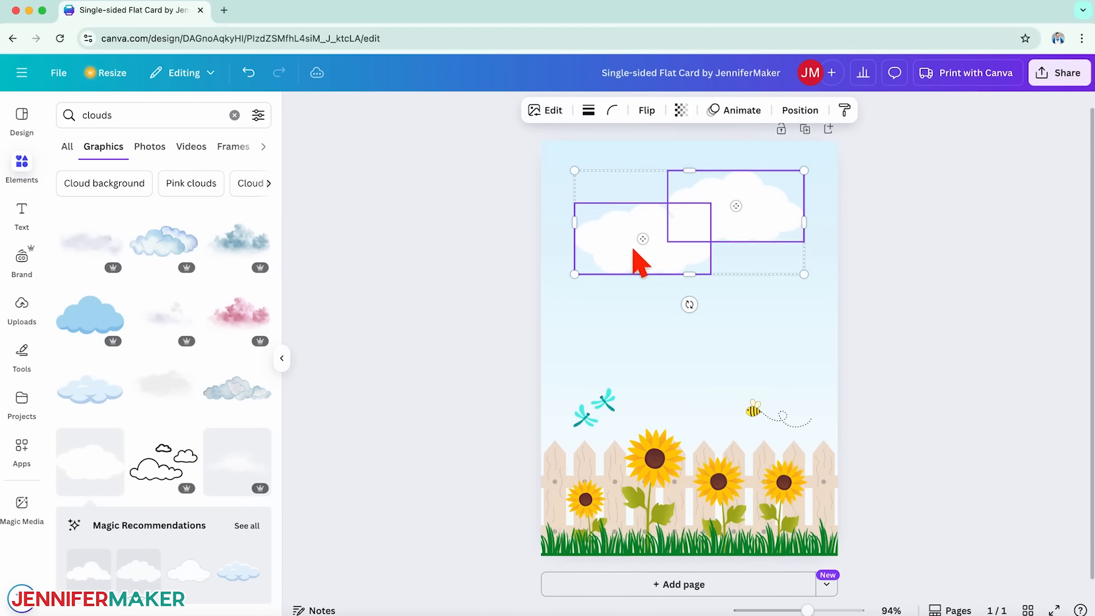
pyautogui.click(943, 333)
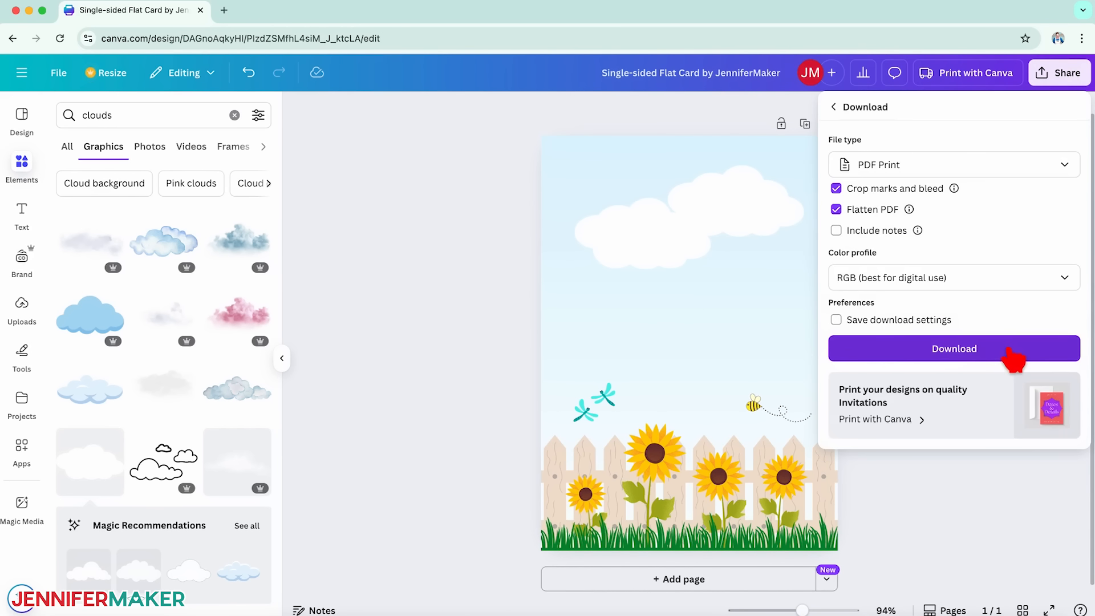
pyautogui.click(1010, 348)
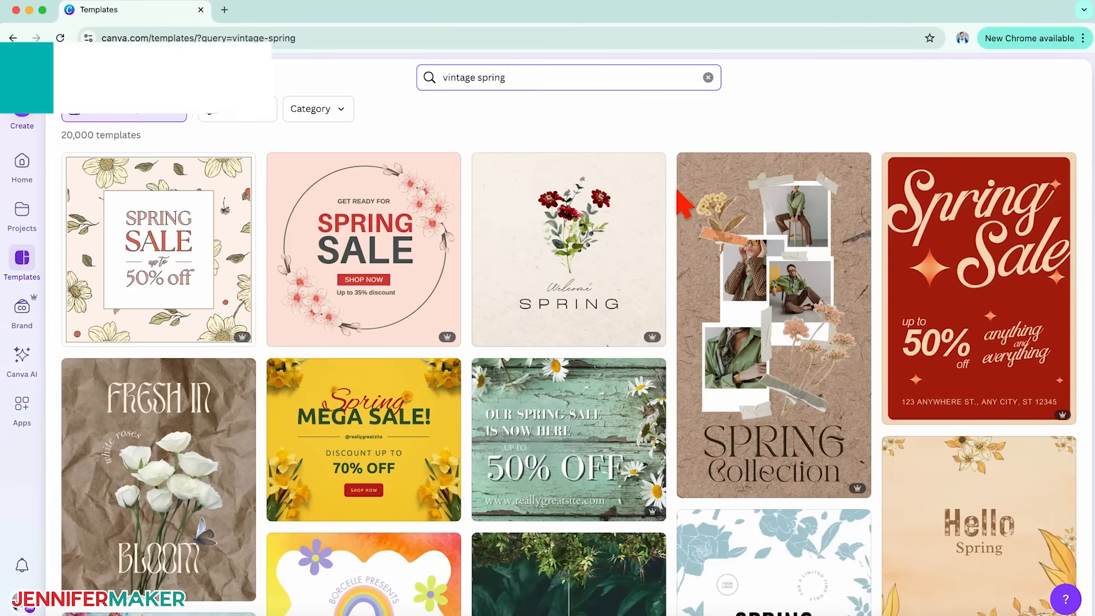
pyautogui.scroll(-4, 687, 204)
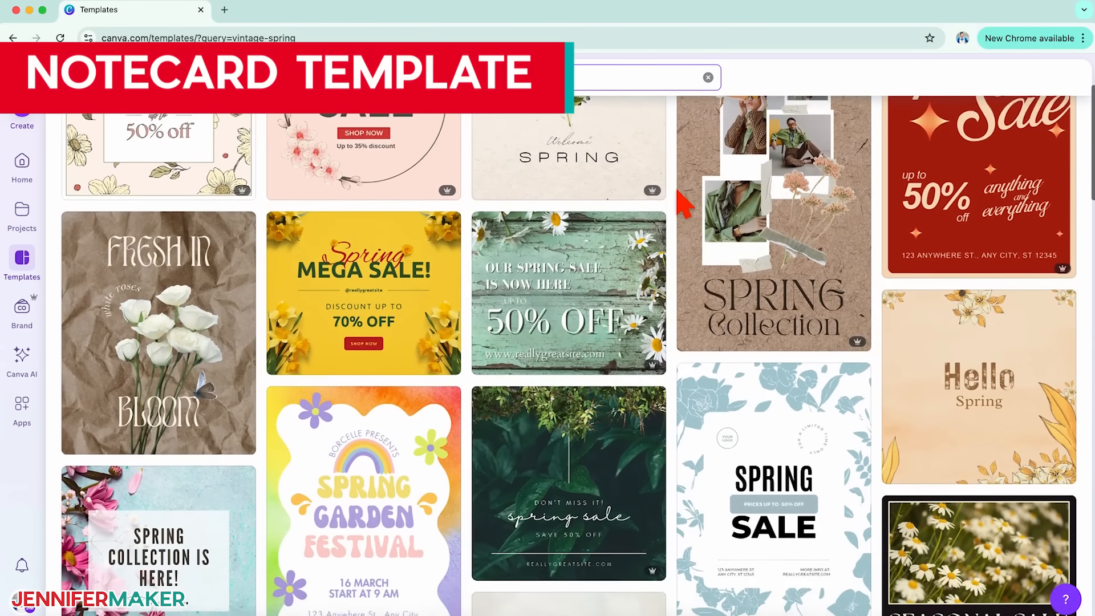
pyautogui.scroll(-2, 679, 193)
pyautogui.scroll(-3, 679, 192)
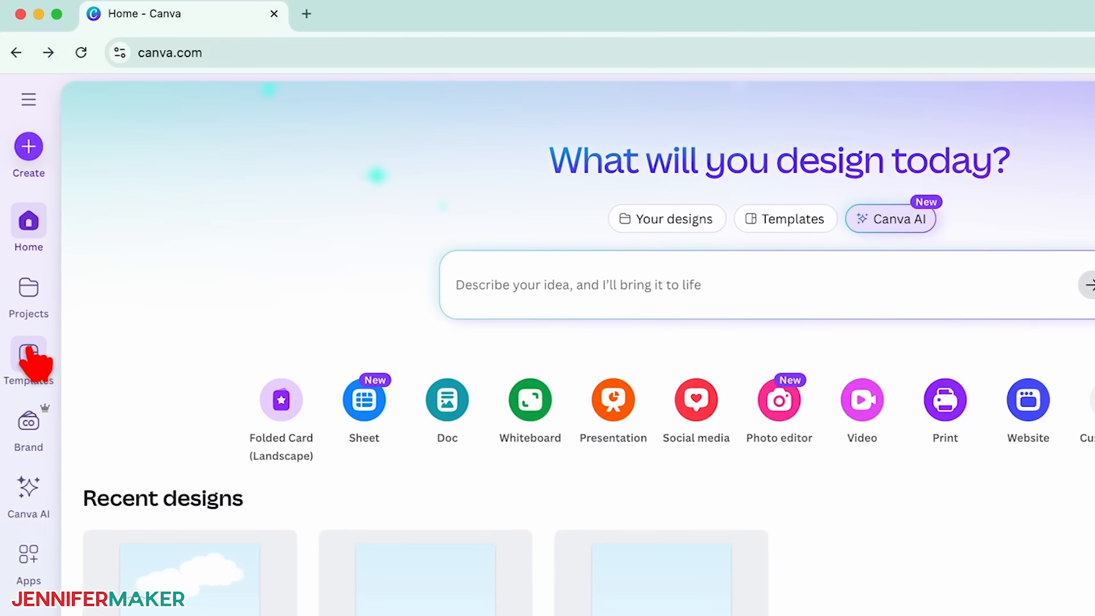
# Browse to the Cards & Invitations templates and search the template library for "vintage spring"
pyautogui.click(29, 351)
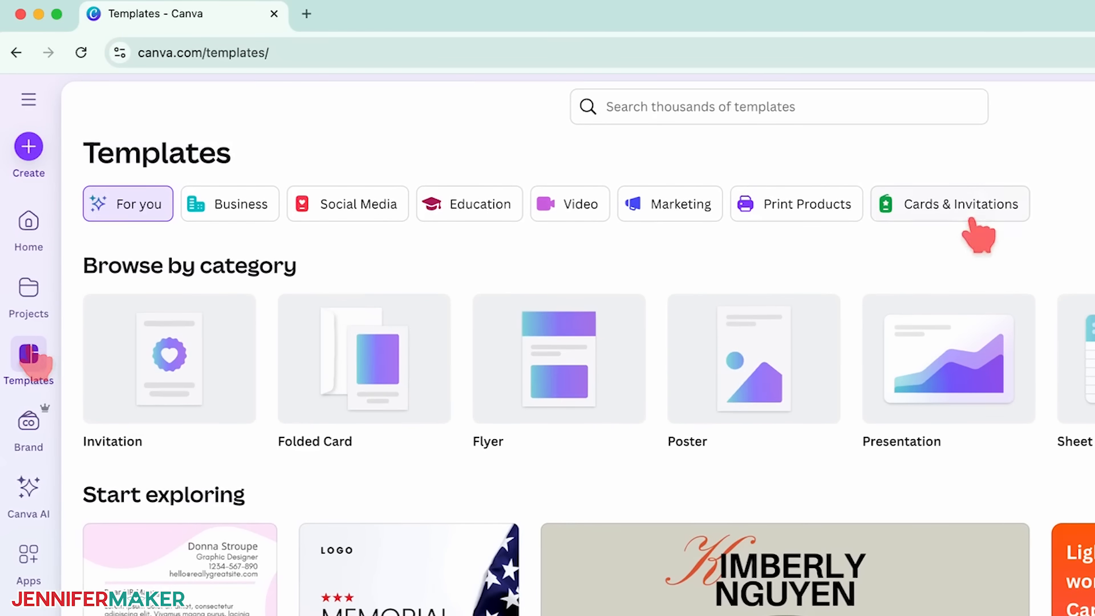
pyautogui.click(995, 212)
pyautogui.click(860, 108)
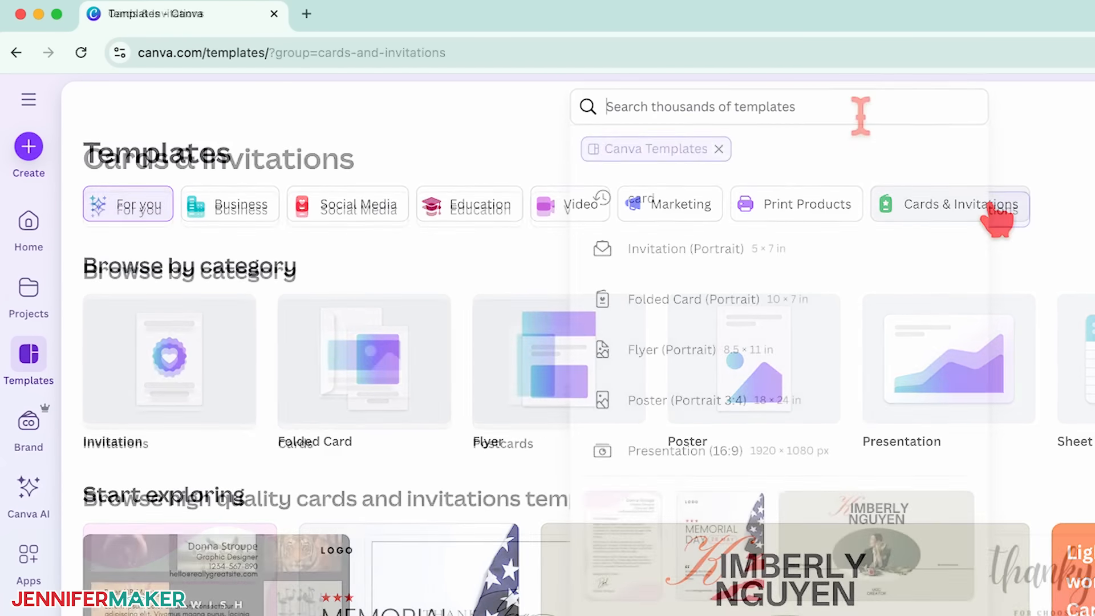
pyautogui.write('vintage spr')
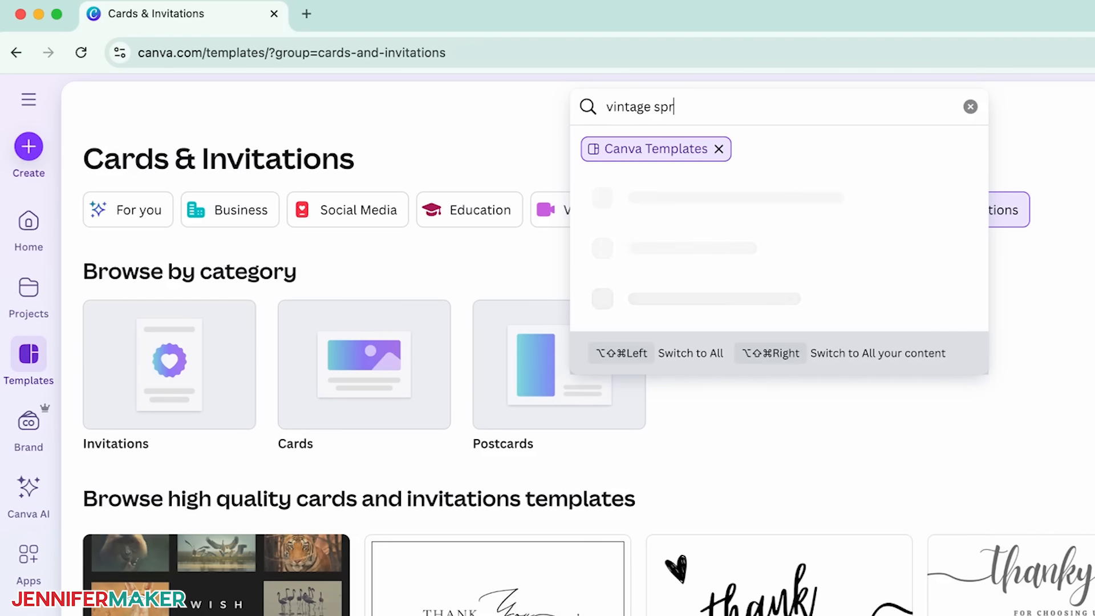
pyautogui.write('ing')
pyautogui.press('Return')
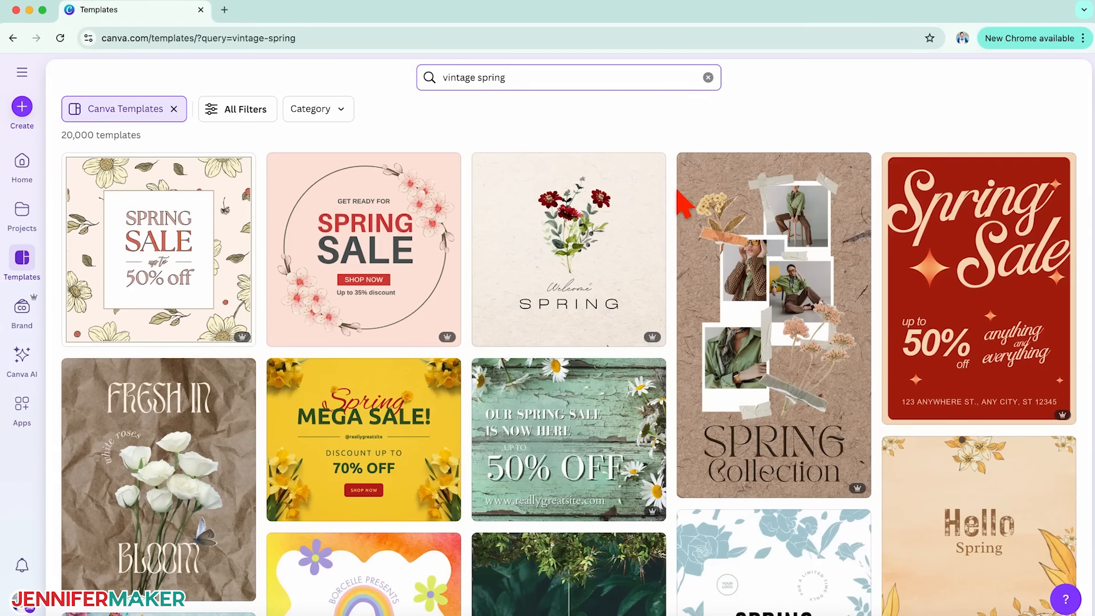
# Find the Vintage Spring Floral Postcard template among the results, preview it, and open it for customizing
pyautogui.scroll(-10, 685, 202)
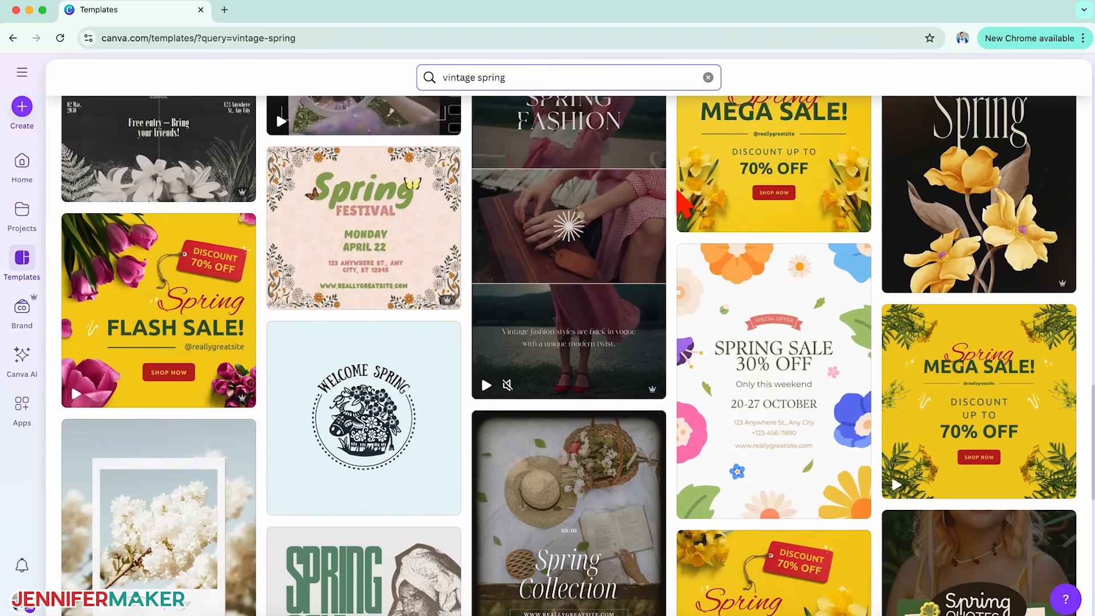
pyautogui.scroll(5, 684, 202)
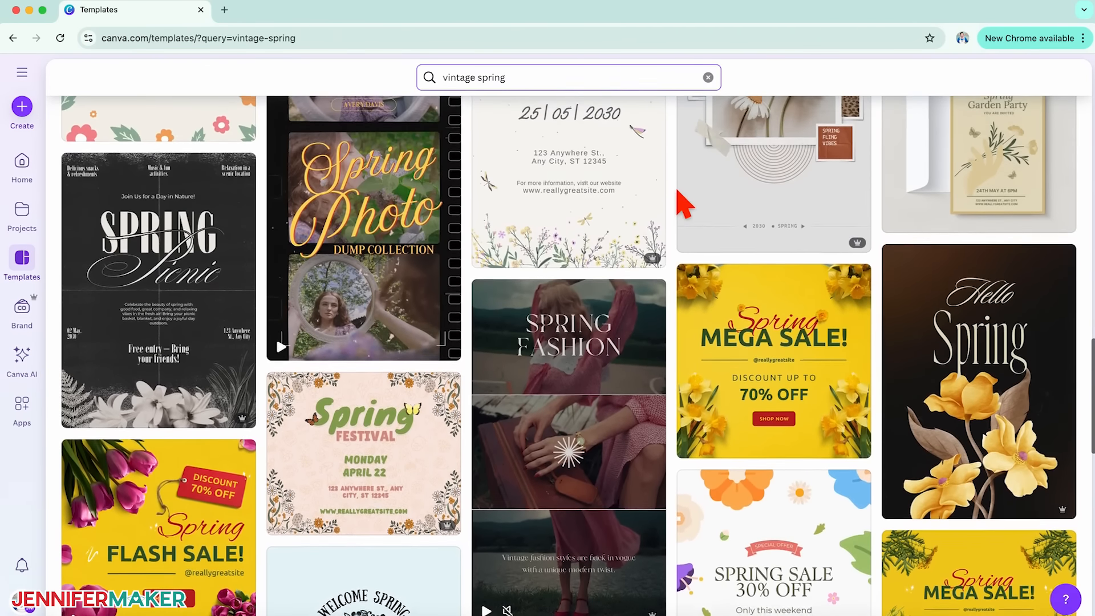
pyautogui.scroll(2, 684, 202)
pyautogui.scroll(3, 645, 203)
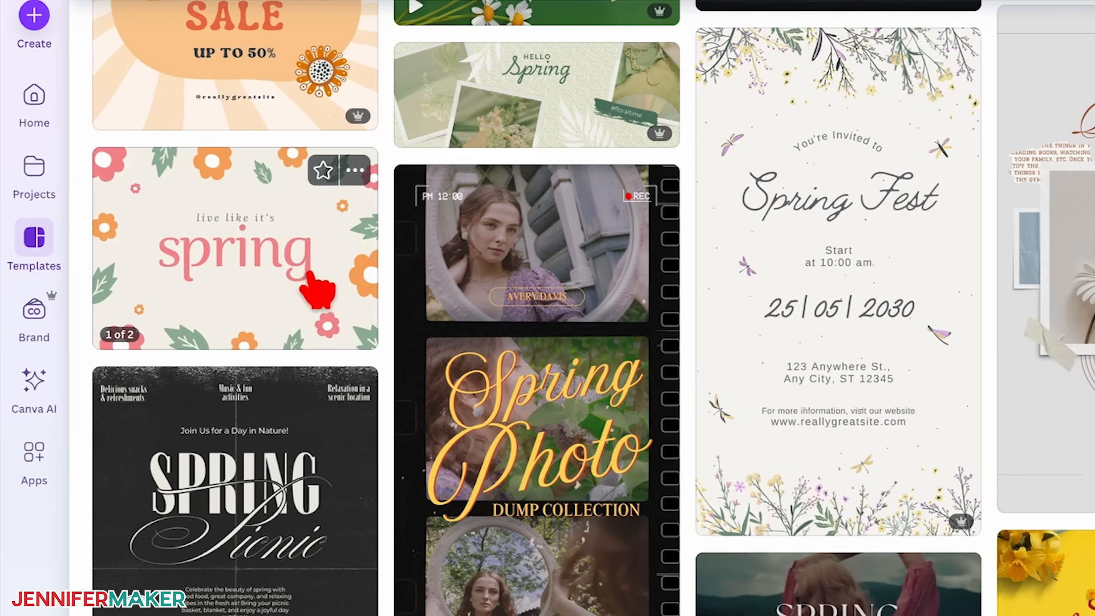
pyautogui.click(355, 170)
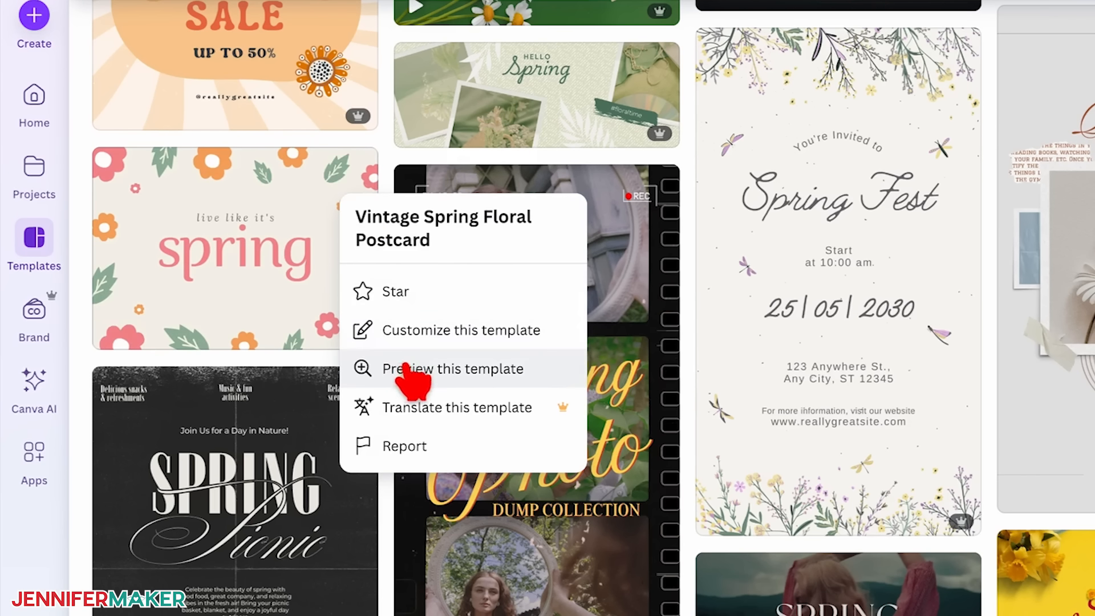
pyautogui.click(533, 369)
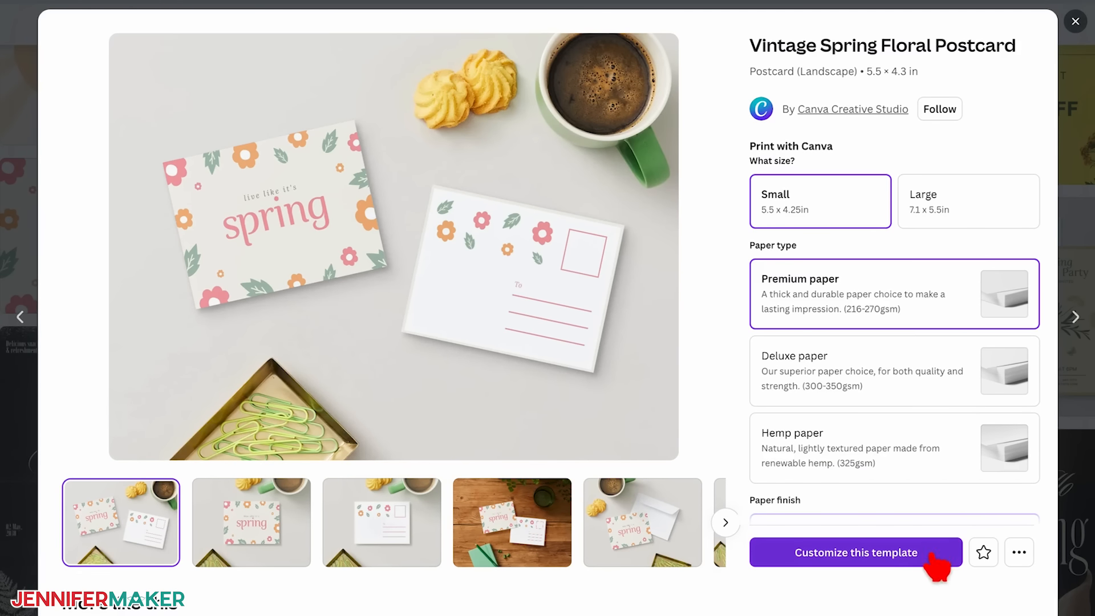
pyautogui.click(935, 553)
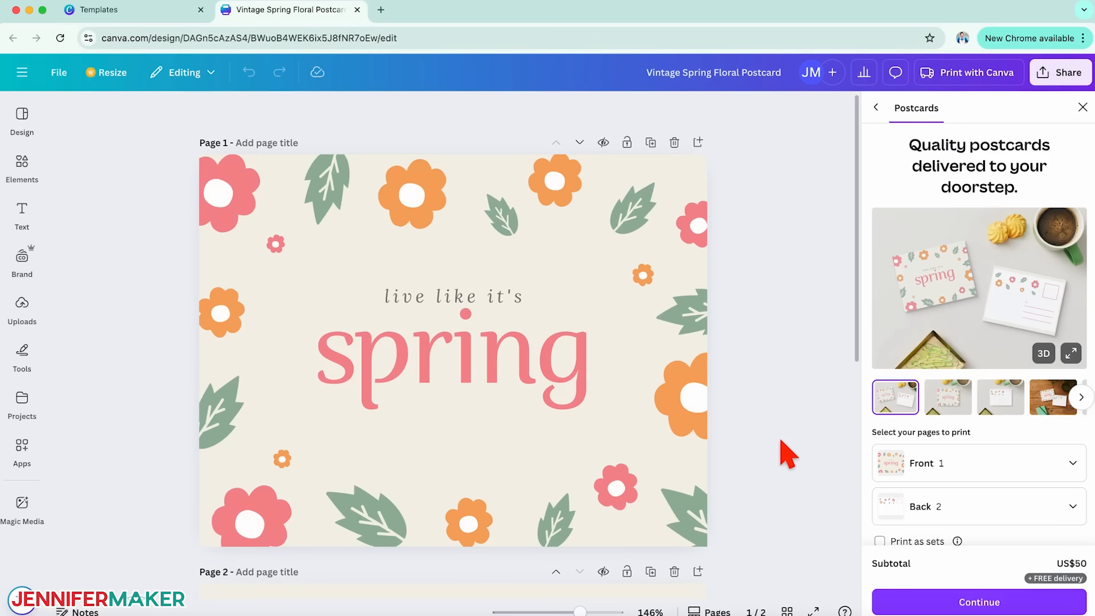
# Delete the postcard's address page and rename the design "Notecard by JenniferMaker"
pyautogui.scroll(-10, 782, 441)
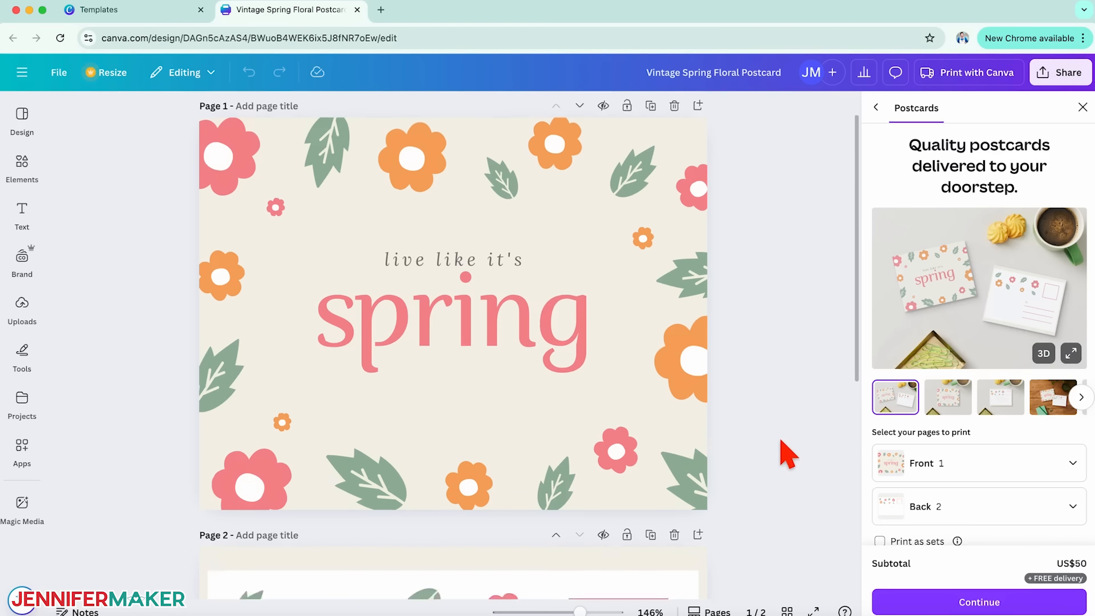
pyautogui.scroll(1, 787, 454)
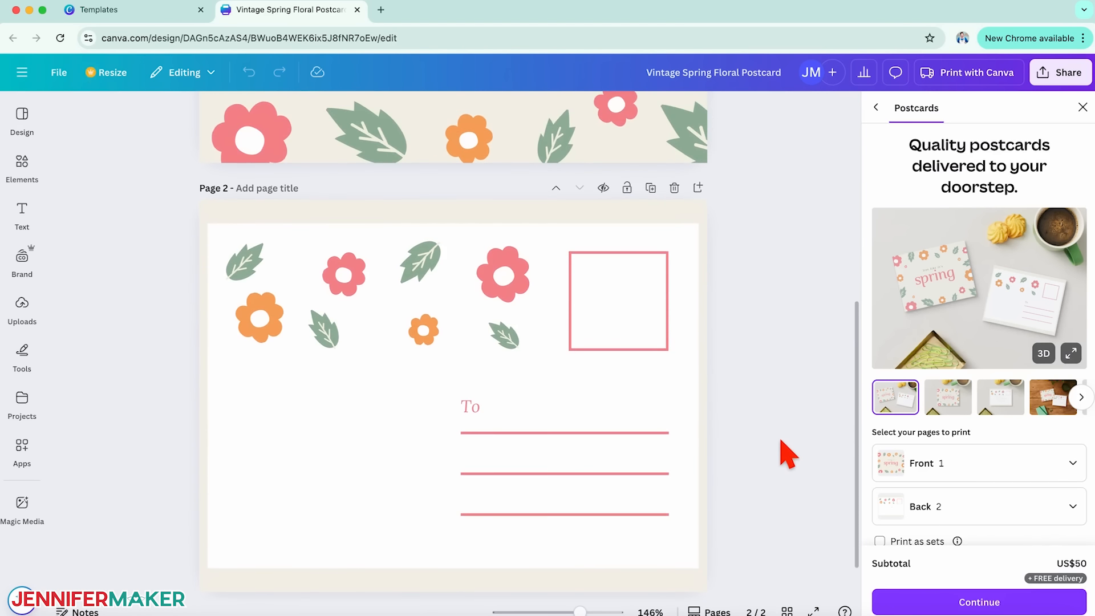
pyautogui.click(674, 188)
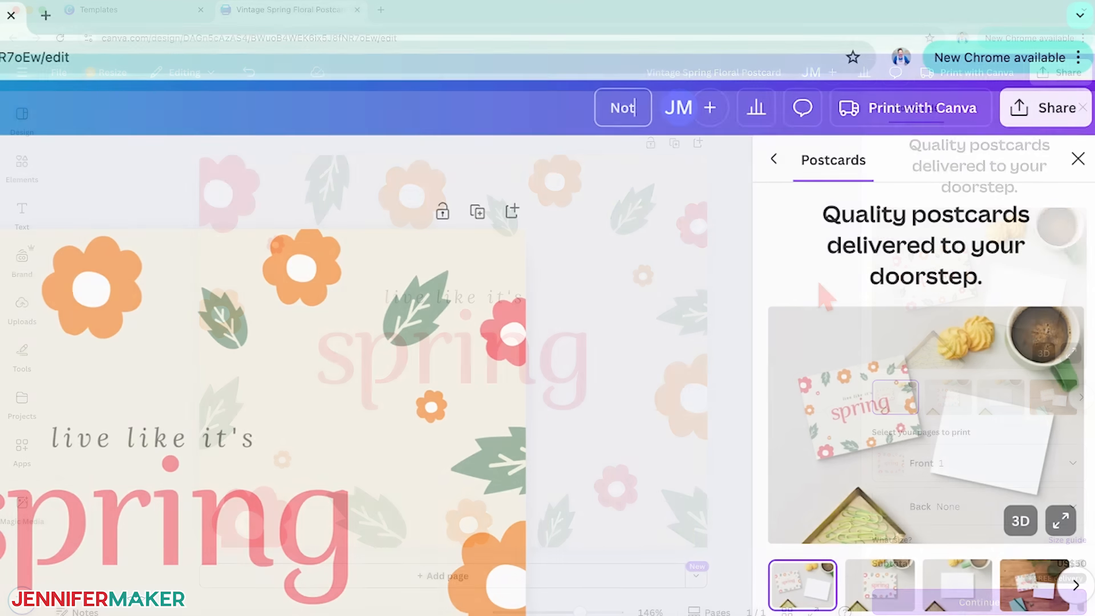
pyautogui.write('ecard by JenniferMaker')
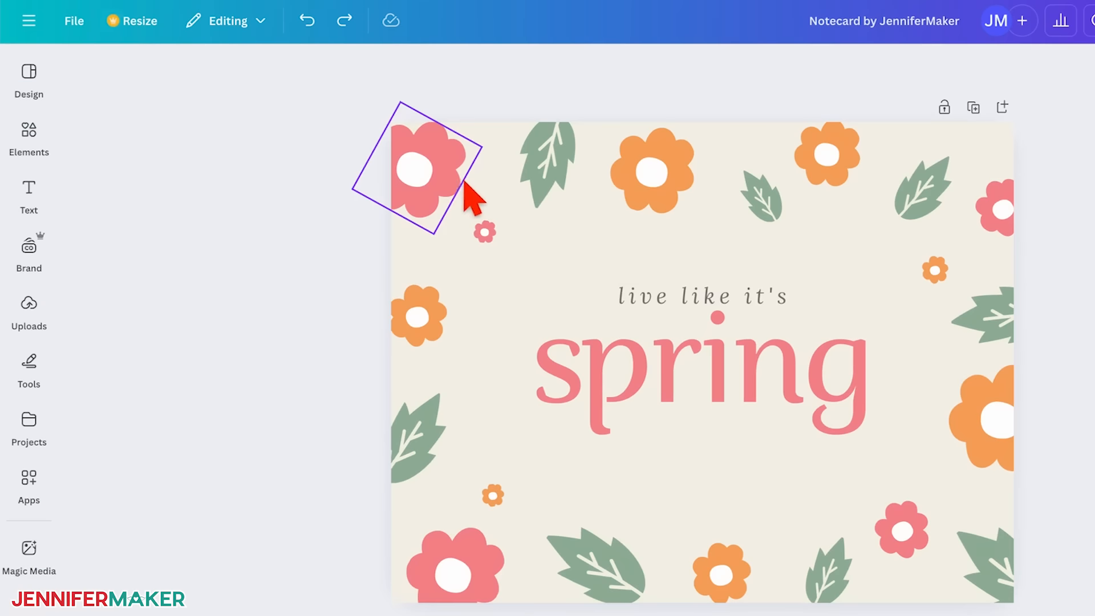
# Recolor the card's upper-left corner flower in the brand yellow and the flower below it on the left edge in the brand orange
pyautogui.click(471, 196)
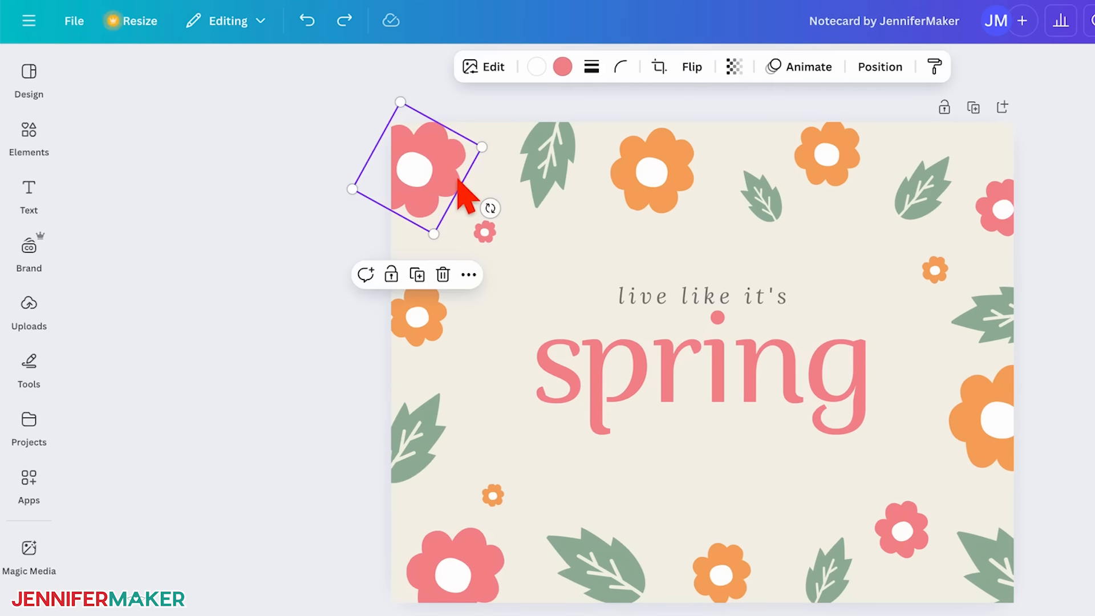
pyautogui.click(562, 67)
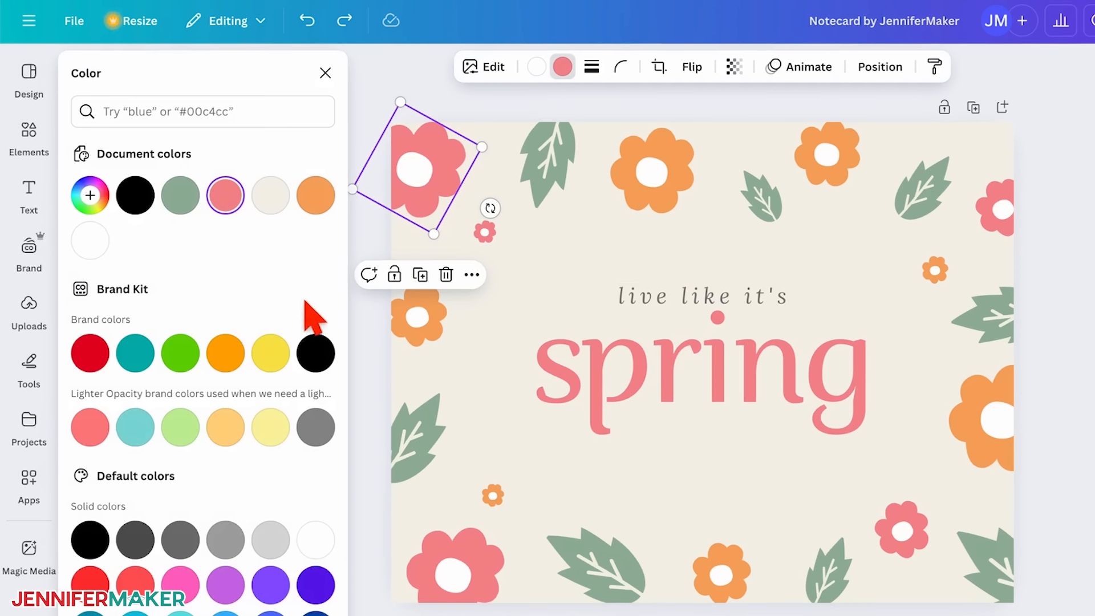
pyautogui.click(270, 353)
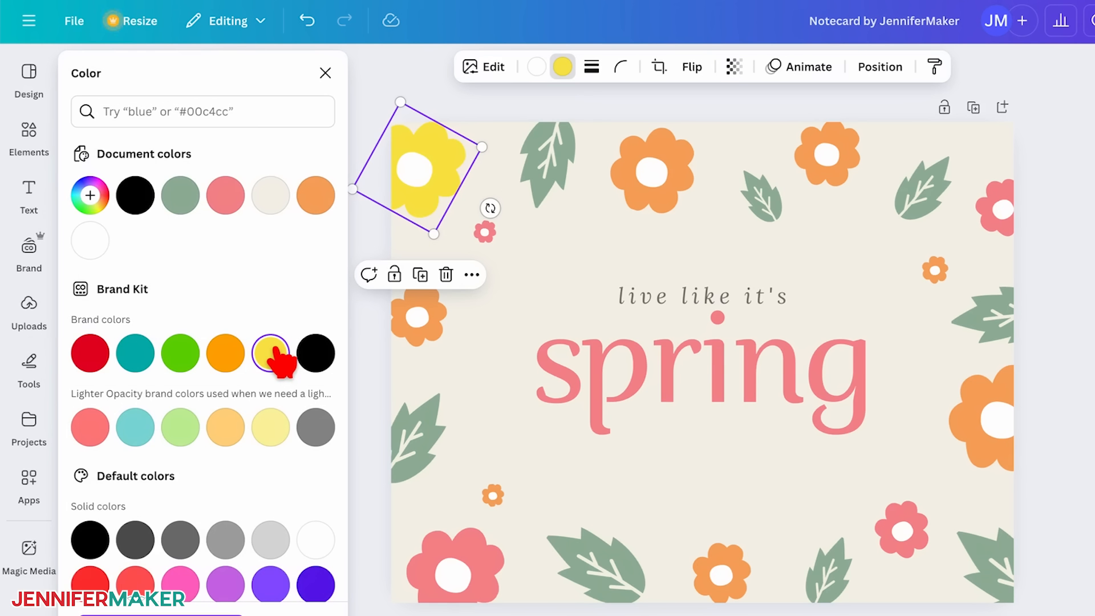
pyautogui.click(435, 336)
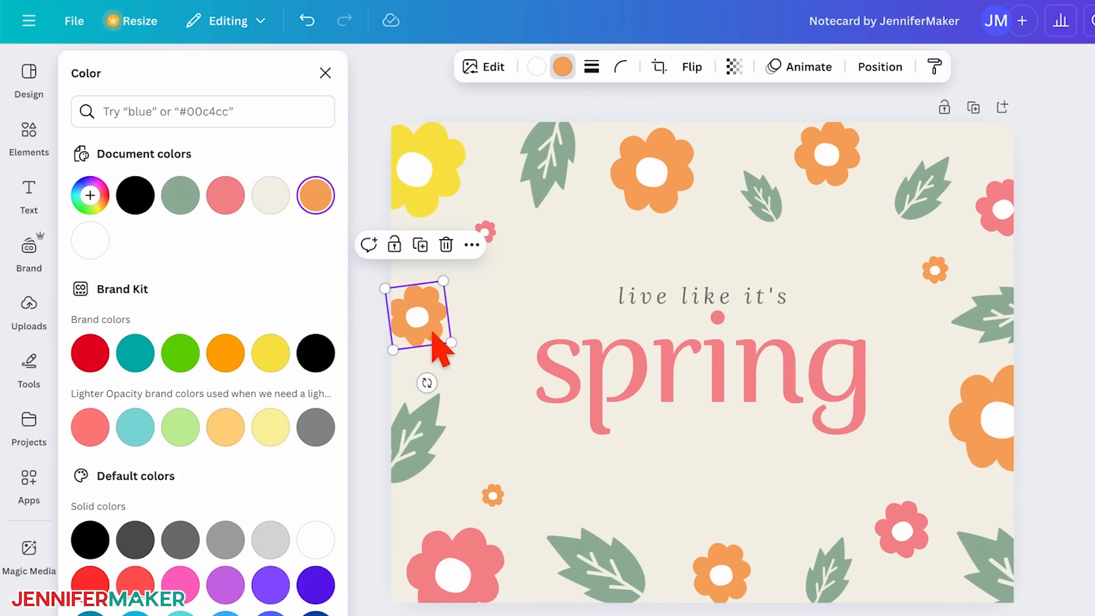
pyautogui.click(229, 354)
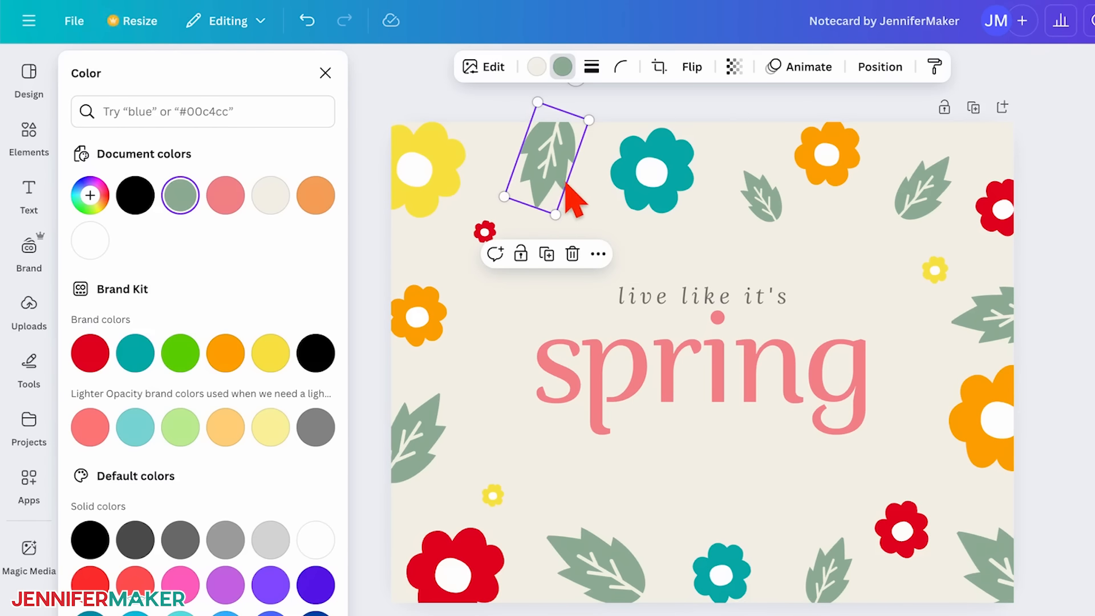
# Recolor the leaf beside the yellow flower in the brand green and apply that change to all matching leaves
pyautogui.click(182, 356)
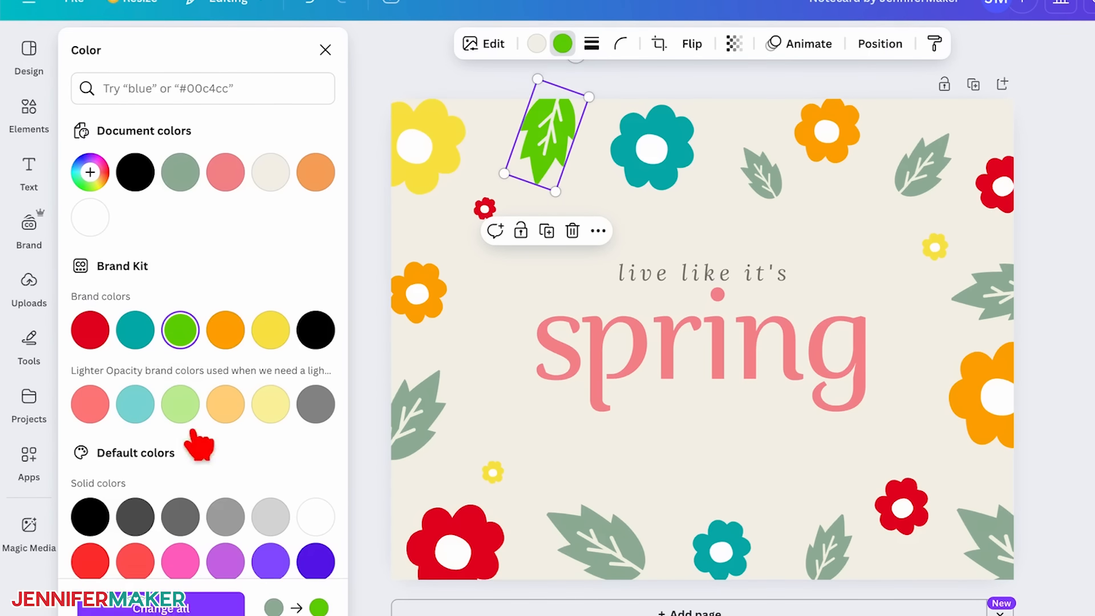
pyautogui.click(214, 555)
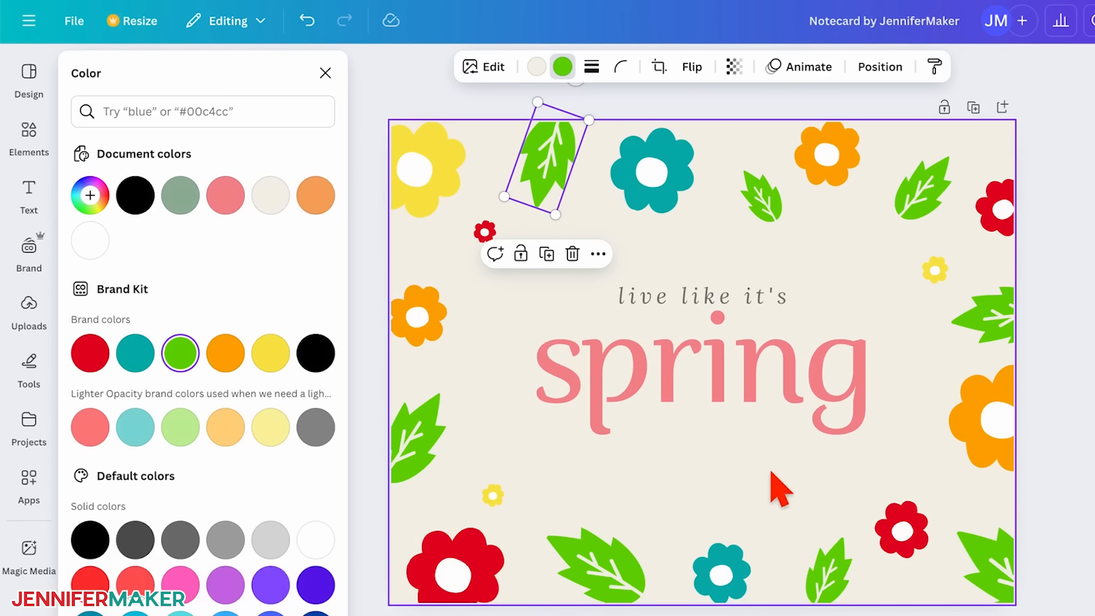
# Fill the notecard's background with the default light green-to-blue gradient
pyautogui.click(772, 473)
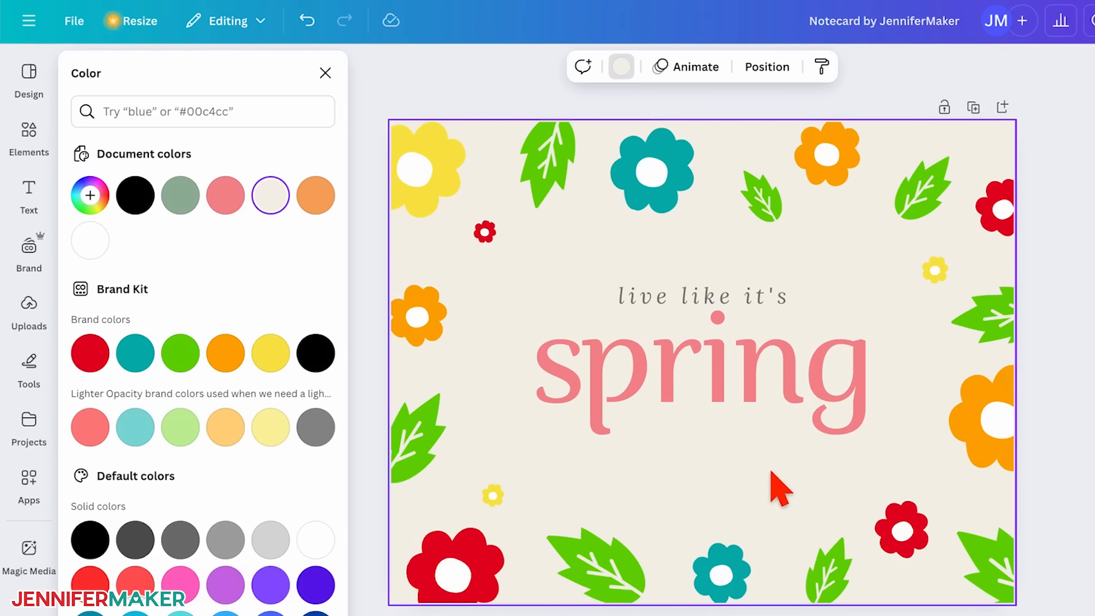
pyautogui.scroll(-4, 316, 462)
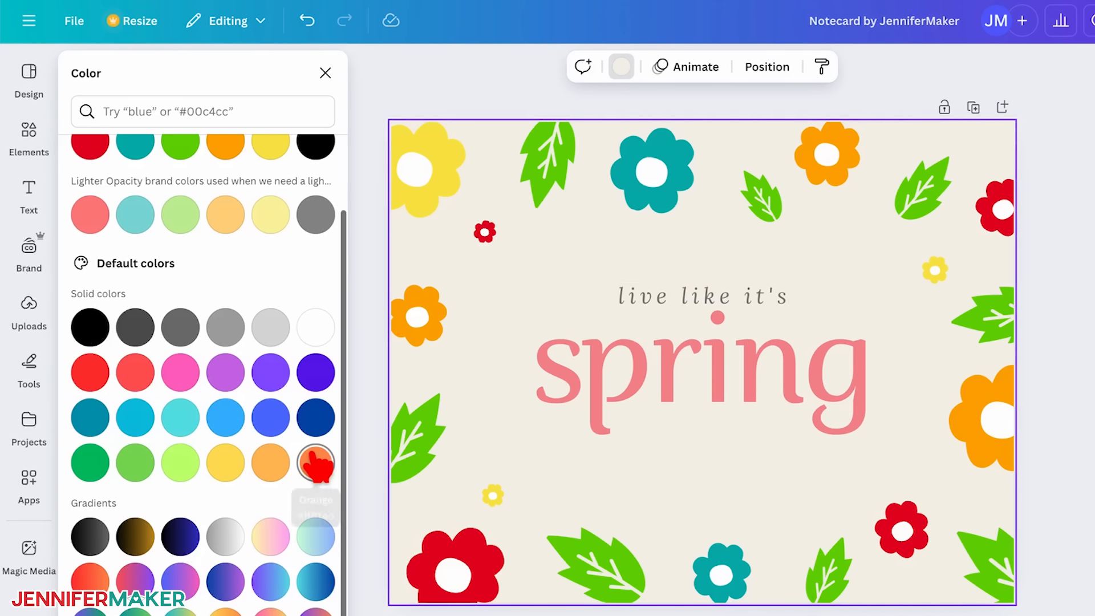
pyautogui.click(315, 536)
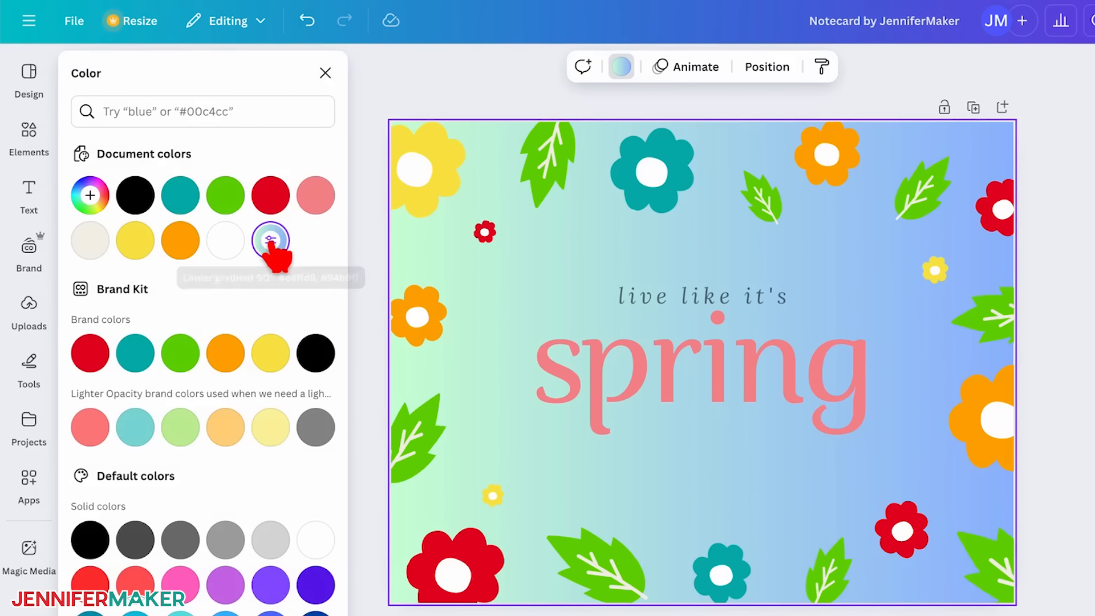
# Switch the background gradient to the radial style and make its blue color #94B9FF more transparent
pyautogui.click(271, 240)
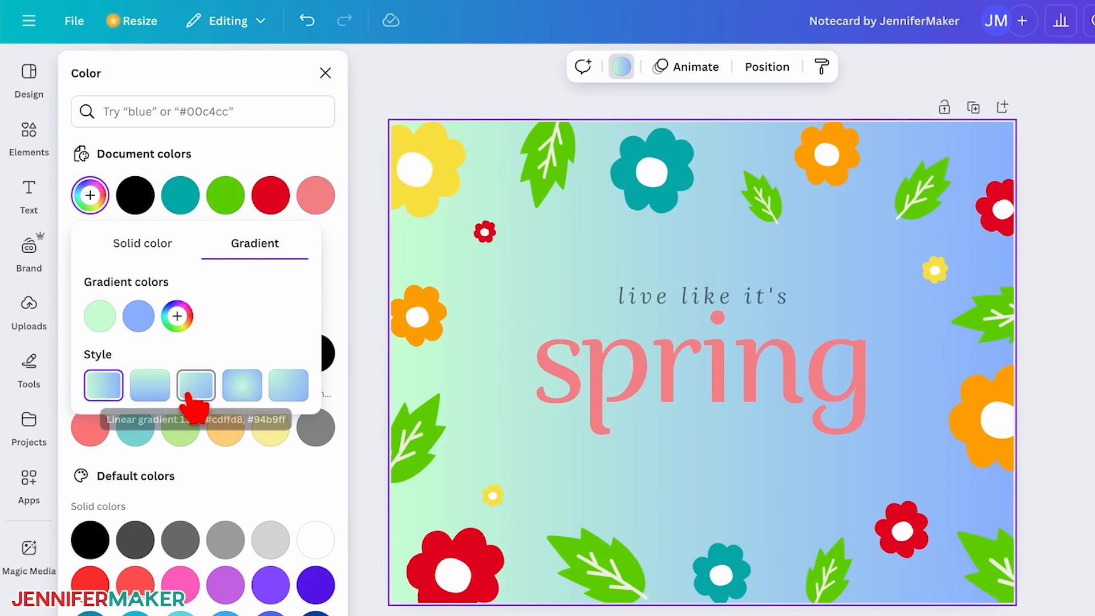
pyautogui.click(245, 388)
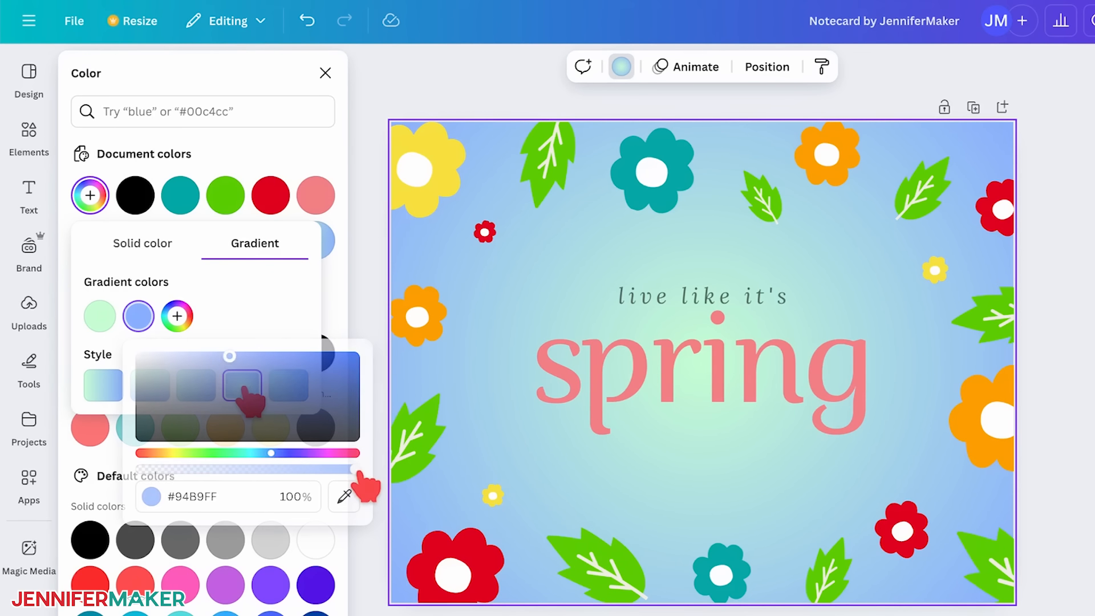
pyautogui.moveTo(358, 469); pyautogui.dragTo(336, 469)
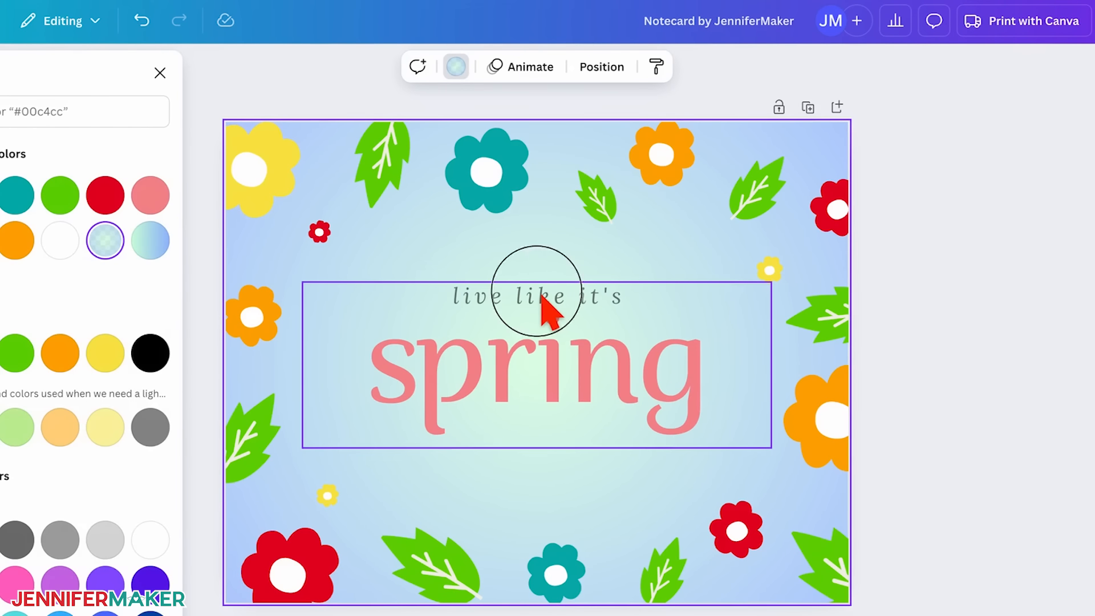
# Replace the card's wording with "BLOOM WHERE YOU ARE" on the small upper line and "planted" as the large word
pyautogui.click(541, 296)
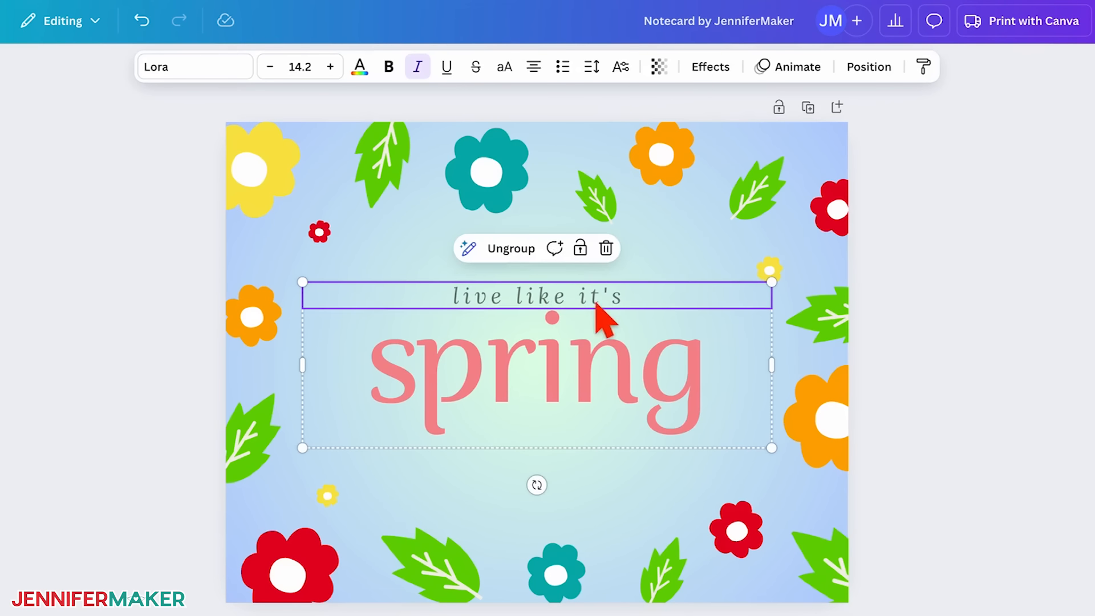
pyautogui.click(626, 305)
pyautogui.write('BLOOM WHERE YOU ARE')
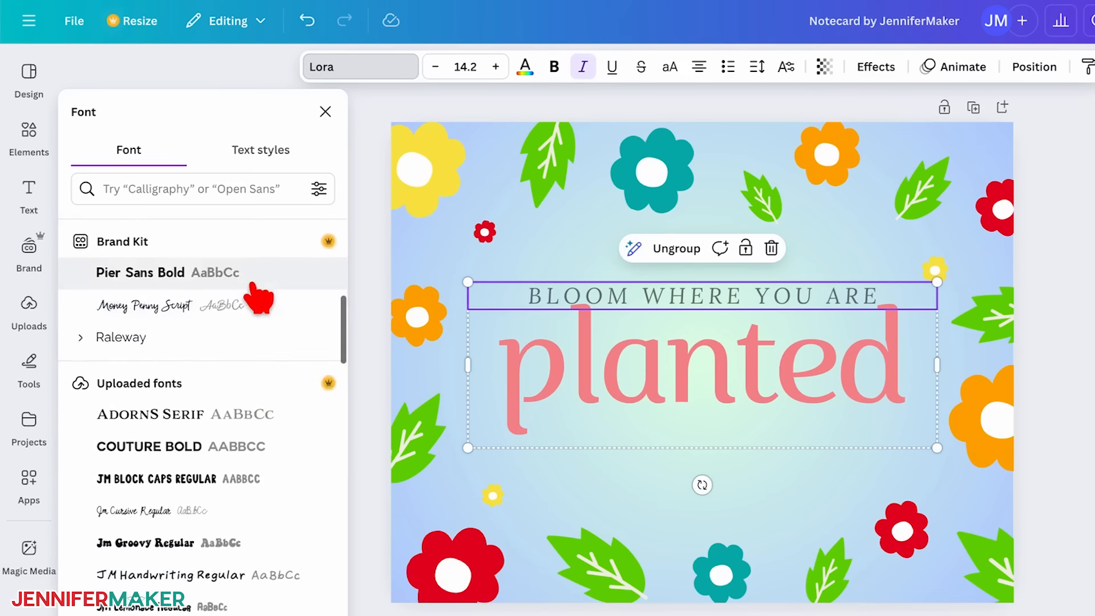
# Set the "BLOOM WHERE YOU ARE" line in the Alta font and "planted" in the Apricots font
pyautogui.scroll(8, 257, 295)
pyautogui.scroll(-5, 257, 295)
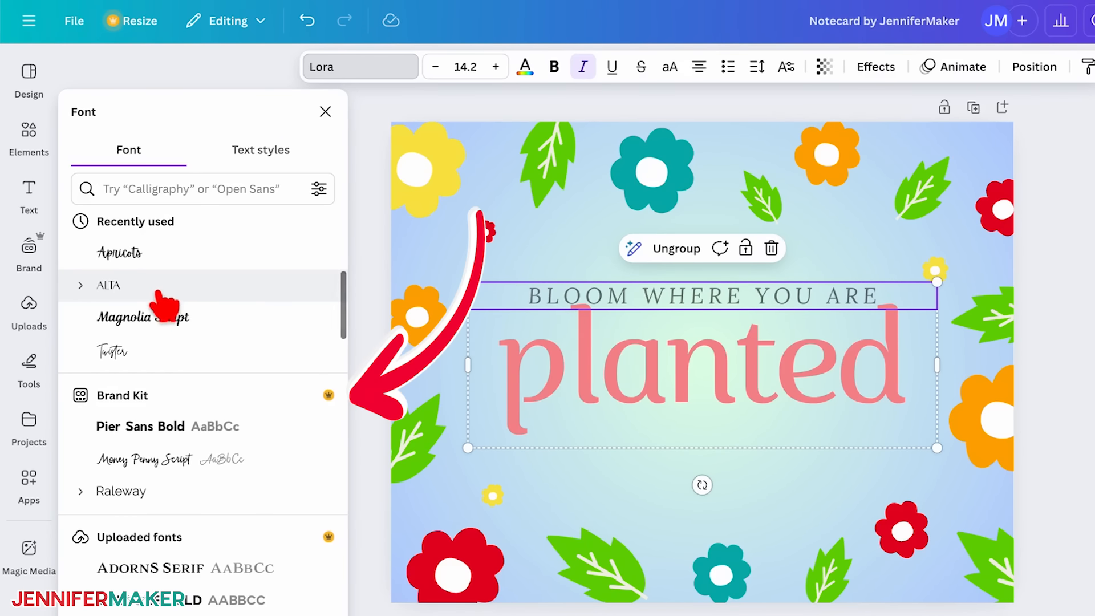
pyautogui.click(153, 288)
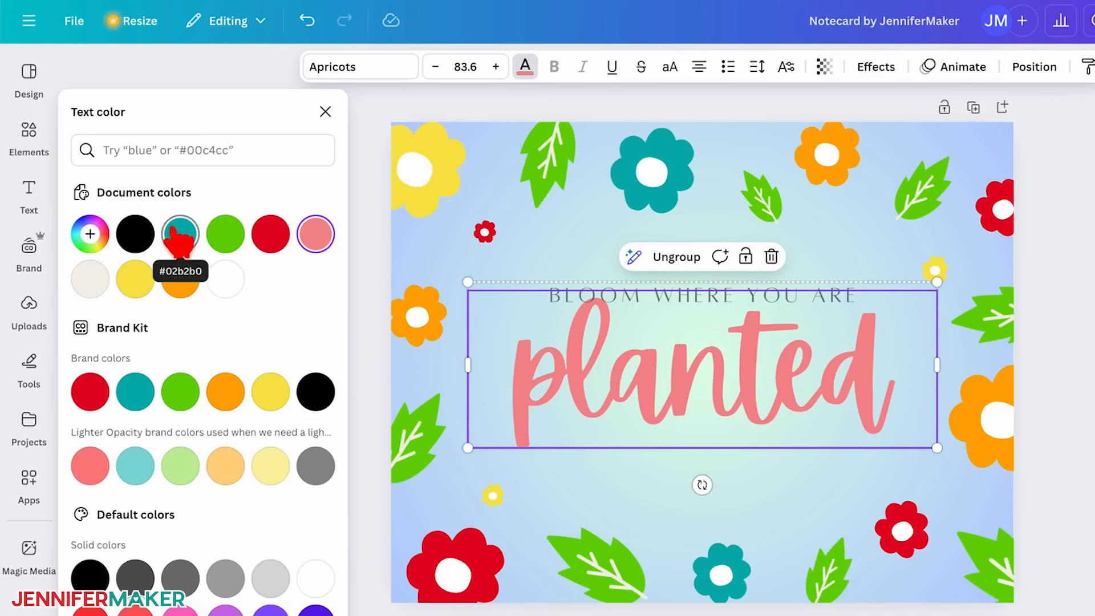
# Recolor the word "planted" in the document's teal and scale the whole text group down slightly
pyautogui.click(176, 231)
pyautogui.click(623, 420)
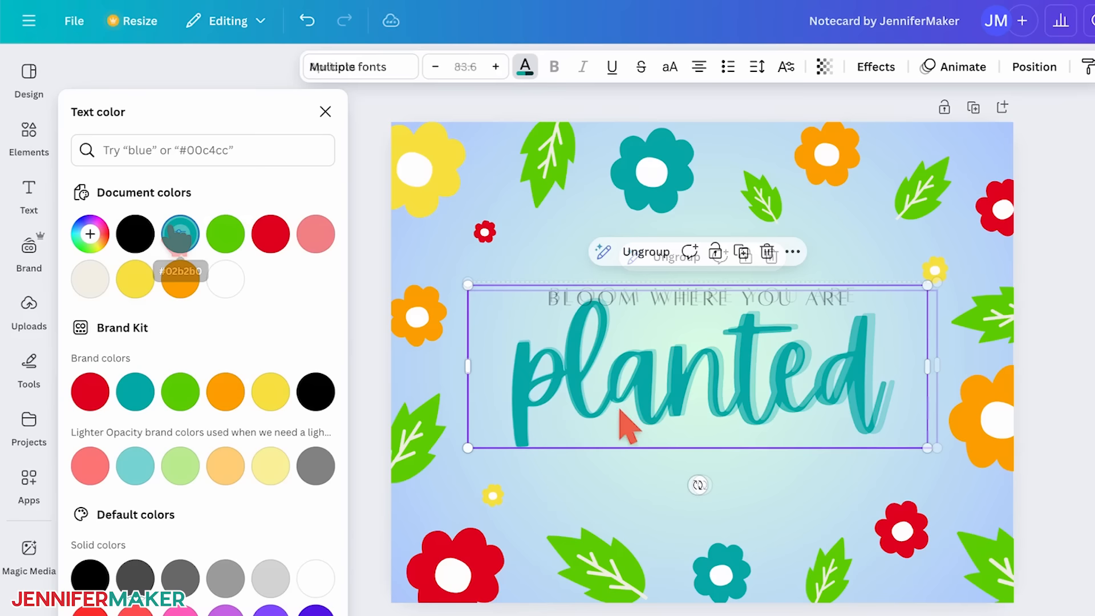
pyautogui.moveTo(467, 448)
pyautogui.mouseDown()
pyautogui.moveTo(515, 431)
pyautogui.moveTo(487, 441)
pyautogui.mouseUp()
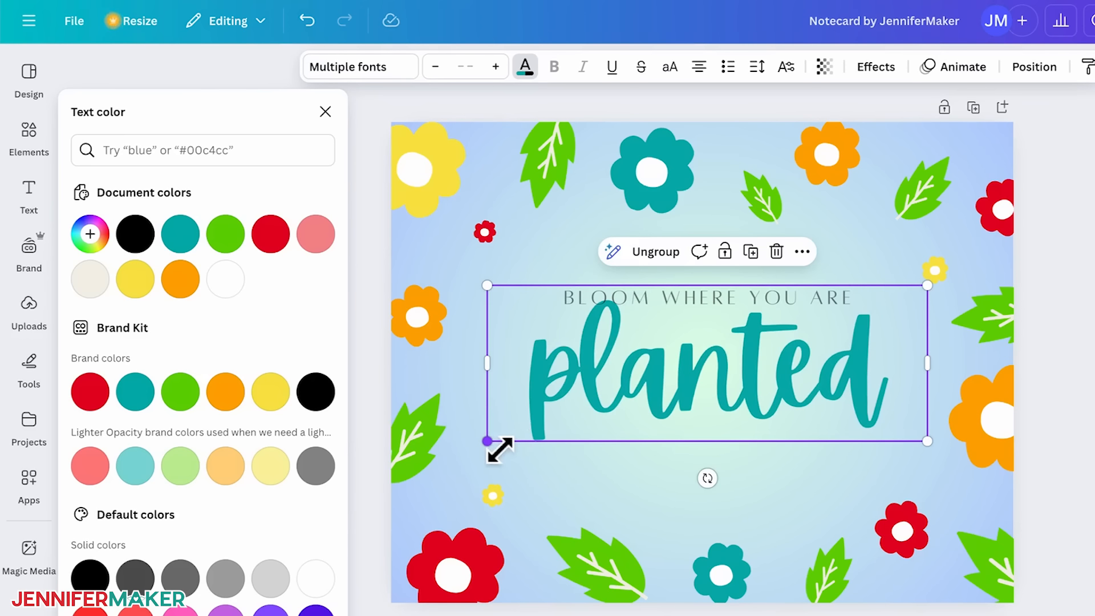
# Ungroup the two text lines, space them so they no longer overlap, then regroup and center them on the card
pyautogui.click(667, 254)
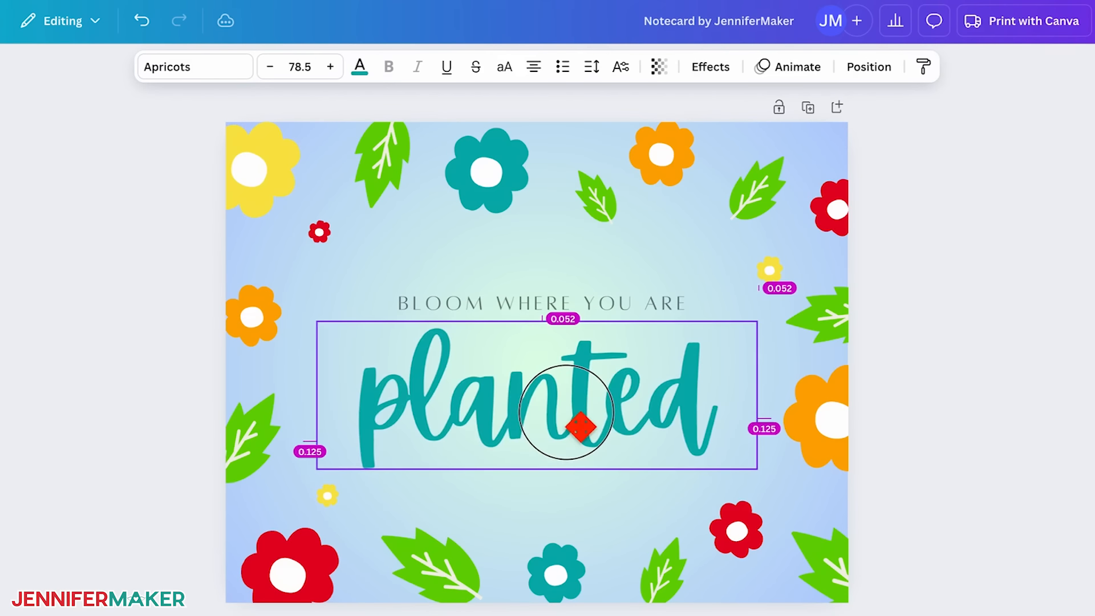
pyautogui.moveTo(580, 427); pyautogui.dragTo(576, 430)
pyautogui.moveTo(643, 309); pyautogui.dragTo(644, 328)
pyautogui.keyDown('shift'); pyautogui.click(625, 406); pyautogui.keyUp('shift')
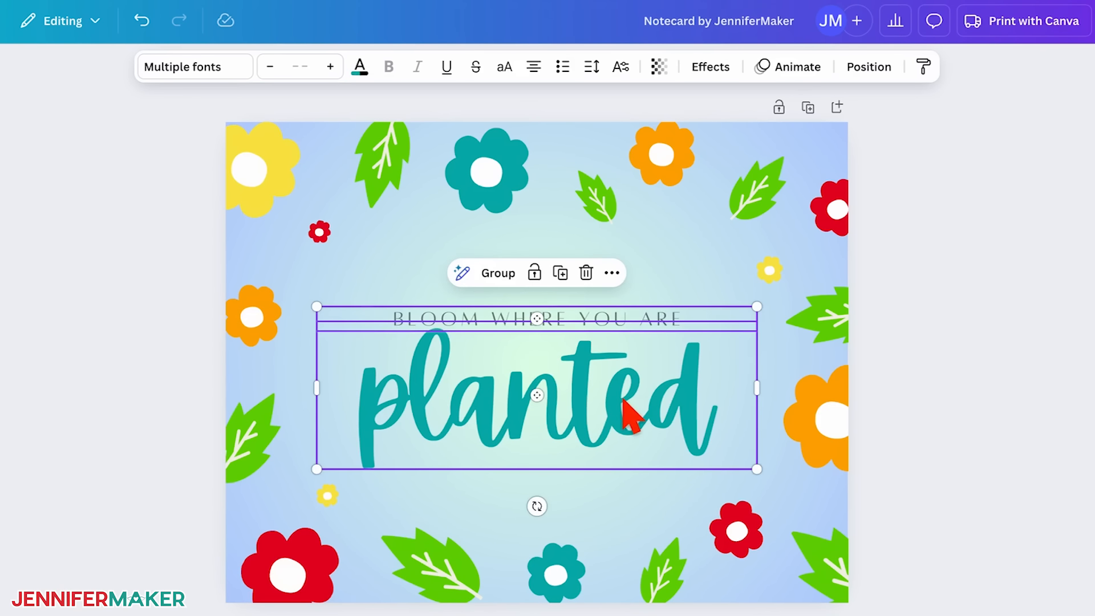
pyautogui.click(495, 274)
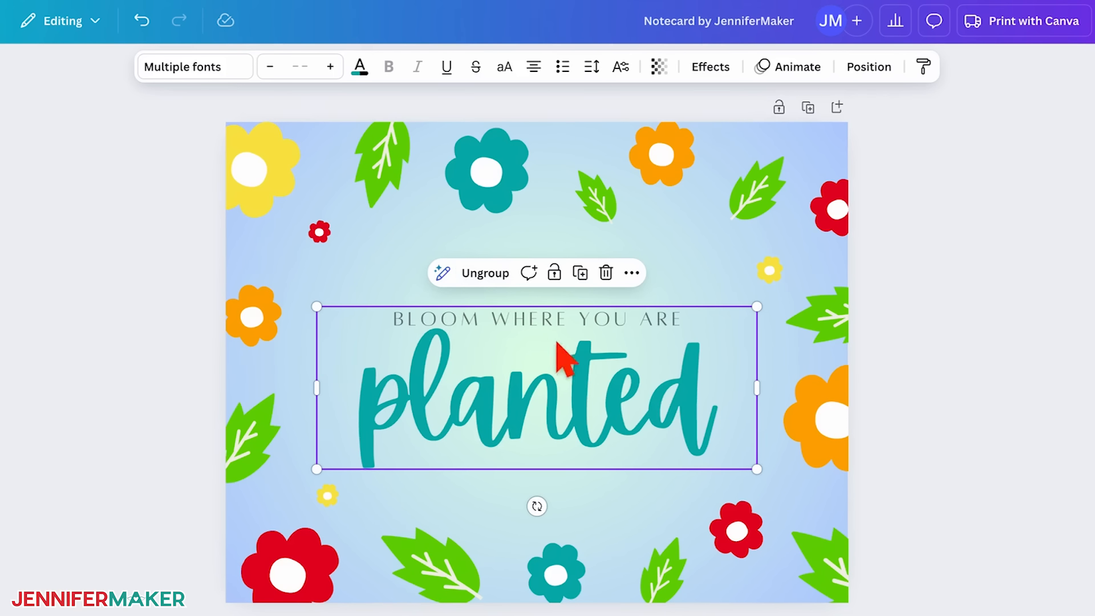
pyautogui.moveTo(584, 383); pyautogui.dragTo(591, 367)
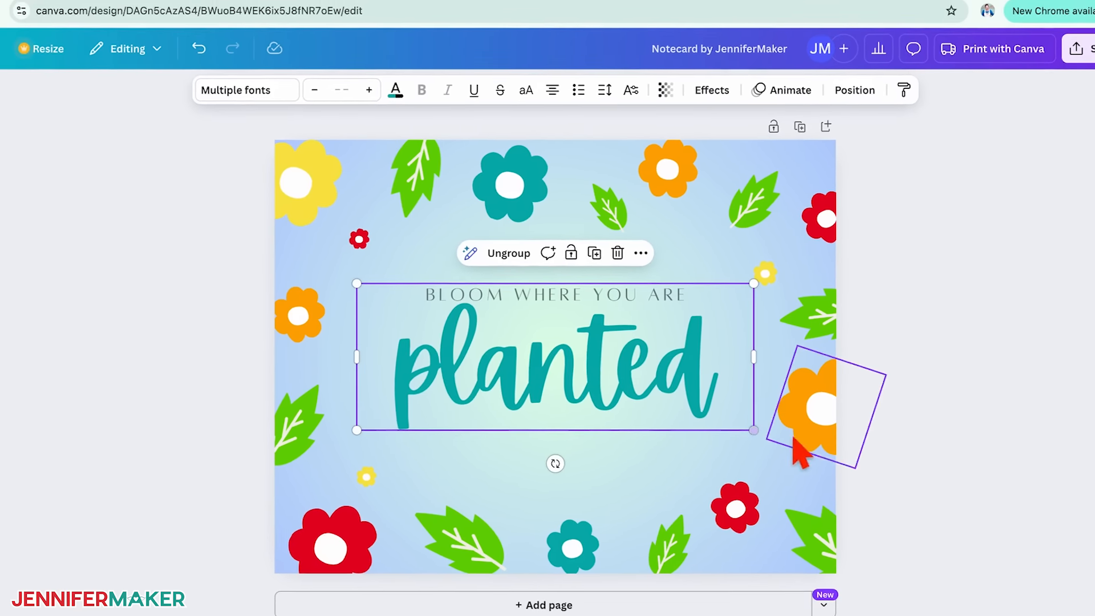
pyautogui.click(999, 450)
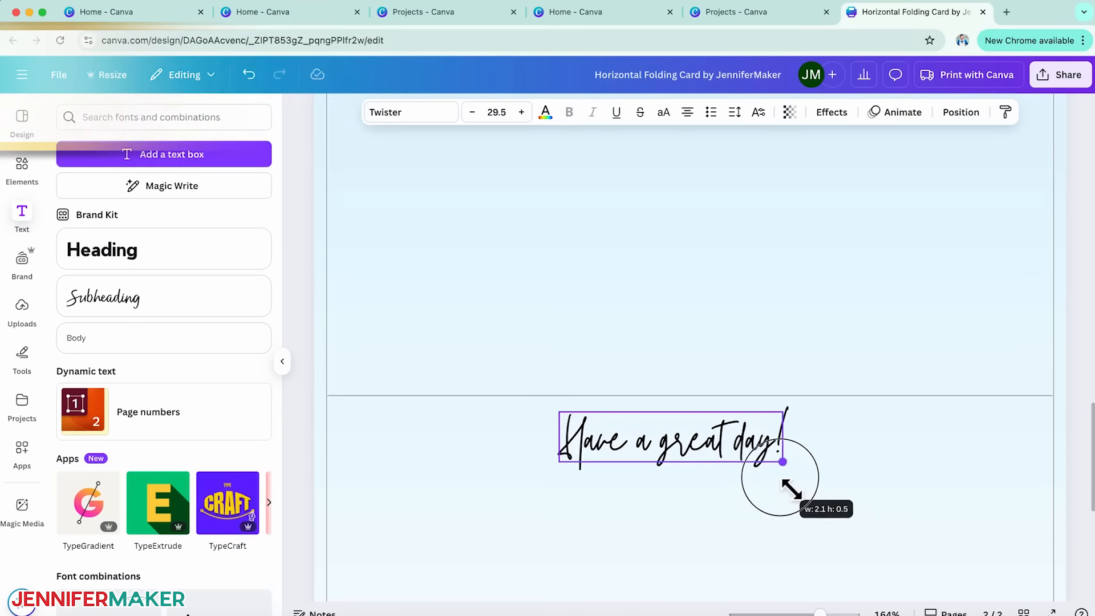
# In the Horizontal Folding Card design, enlarge the "Have a great day!" text on page 2 and place a horizontal guide below it
pyautogui.moveTo(787, 494); pyautogui.dragTo(850, 520)
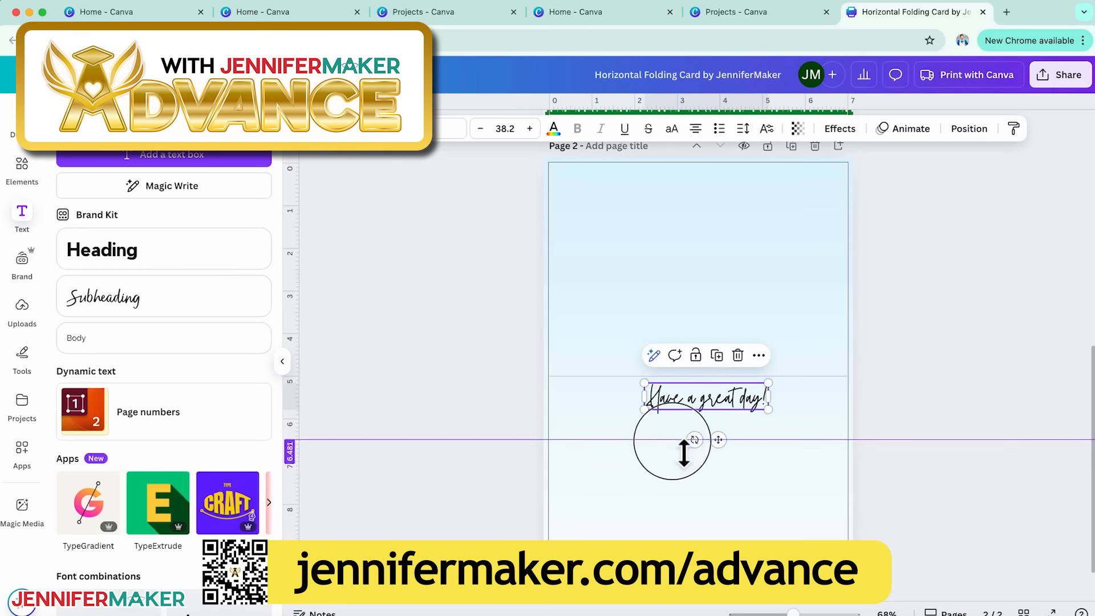
pyautogui.moveTo(675, 443); pyautogui.dragTo(675, 497)
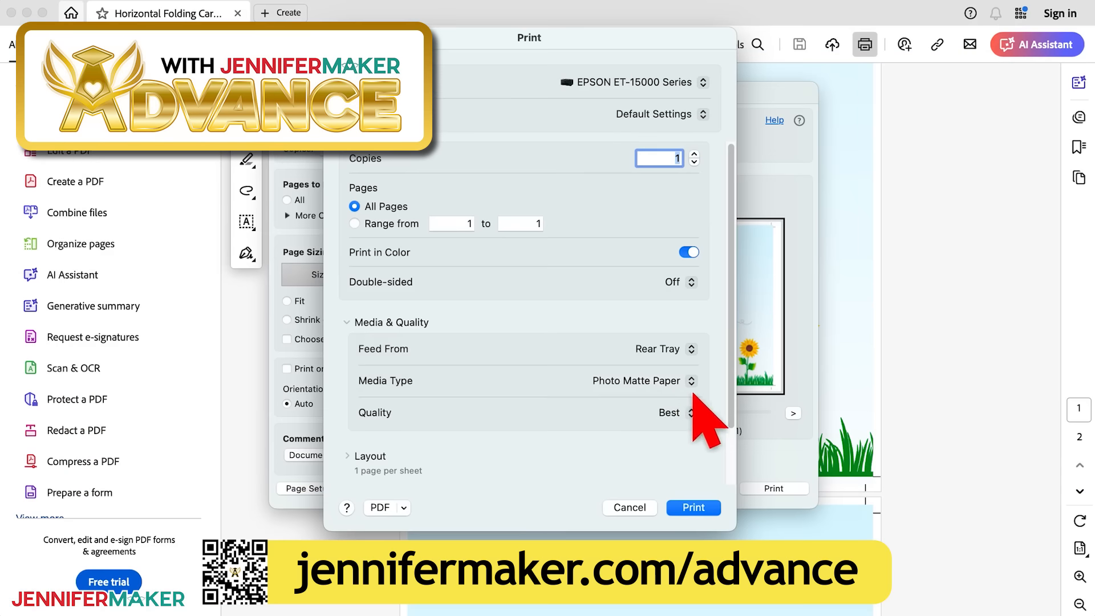
# Set the media type for printing the folding card to Photo Matte Paper
pyautogui.click(691, 383)
pyautogui.click(693, 387)
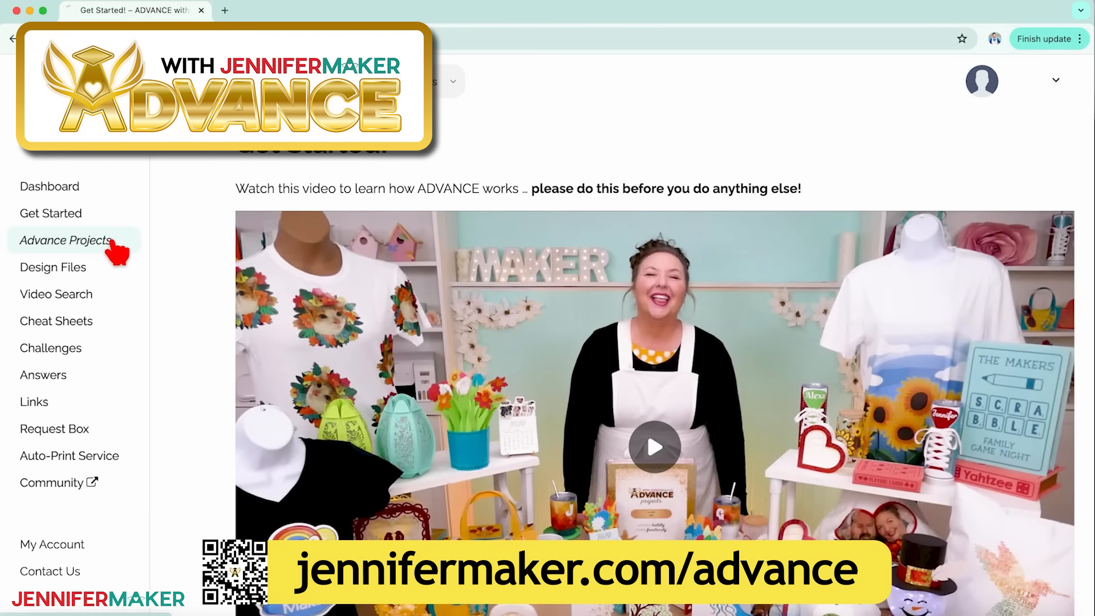
# Browse the Advance Projects, Design Files, Video Search and Cheat Sheets sections of the ADVANCE member site
pyautogui.click(112, 241)
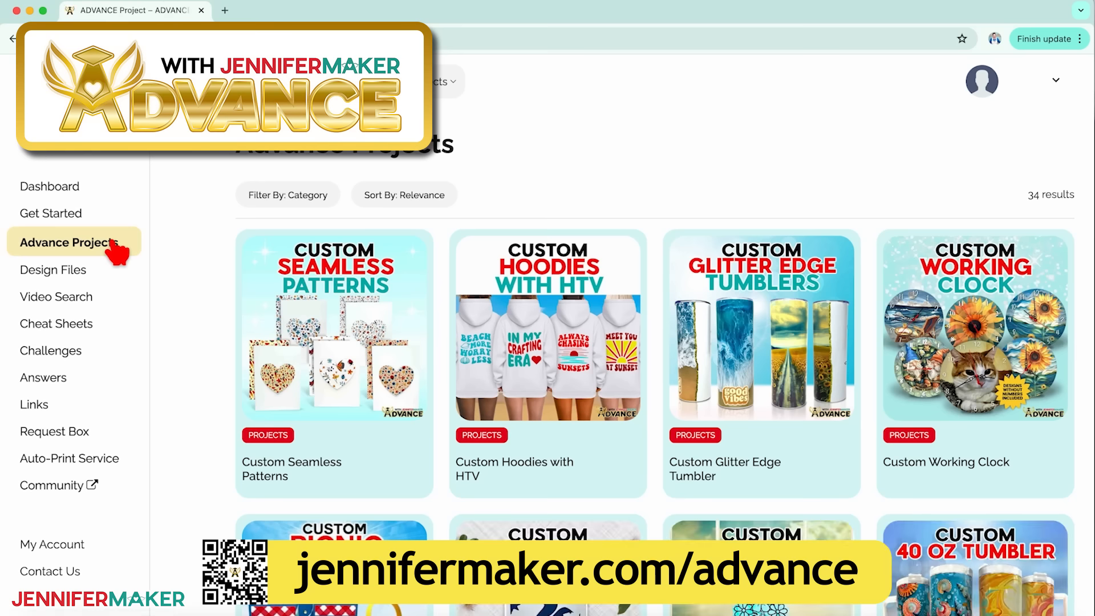
pyautogui.click(105, 279)
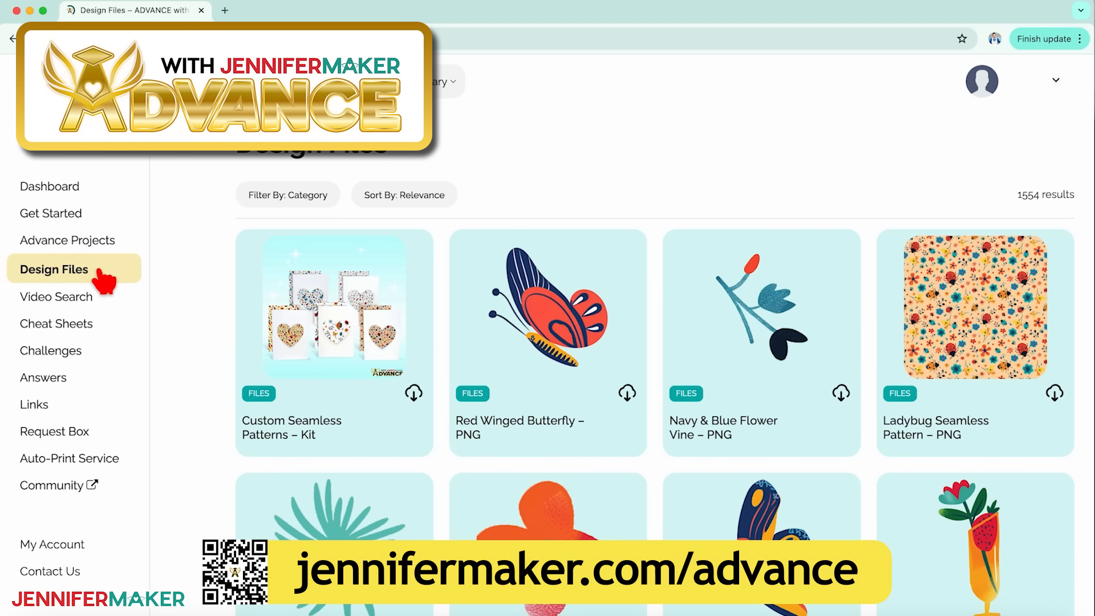
pyautogui.click(105, 302)
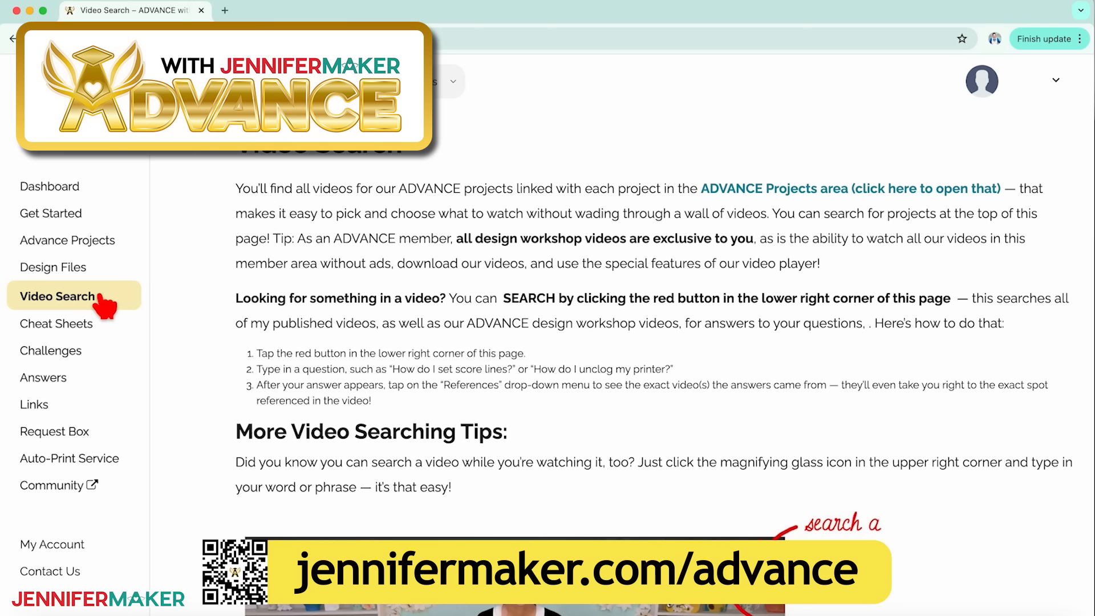
pyautogui.click(97, 326)
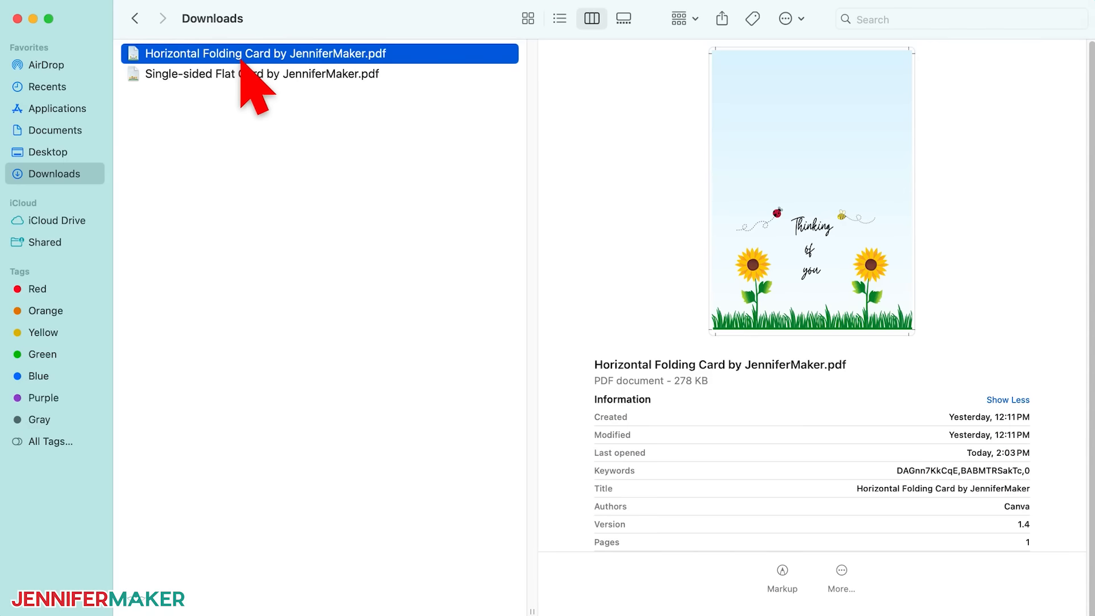
# Open "Horizontal Folding Card by JenniferMaker.pdf" from the Downloads folder in Adobe Acrobat
pyautogui.rightClick(241, 57)
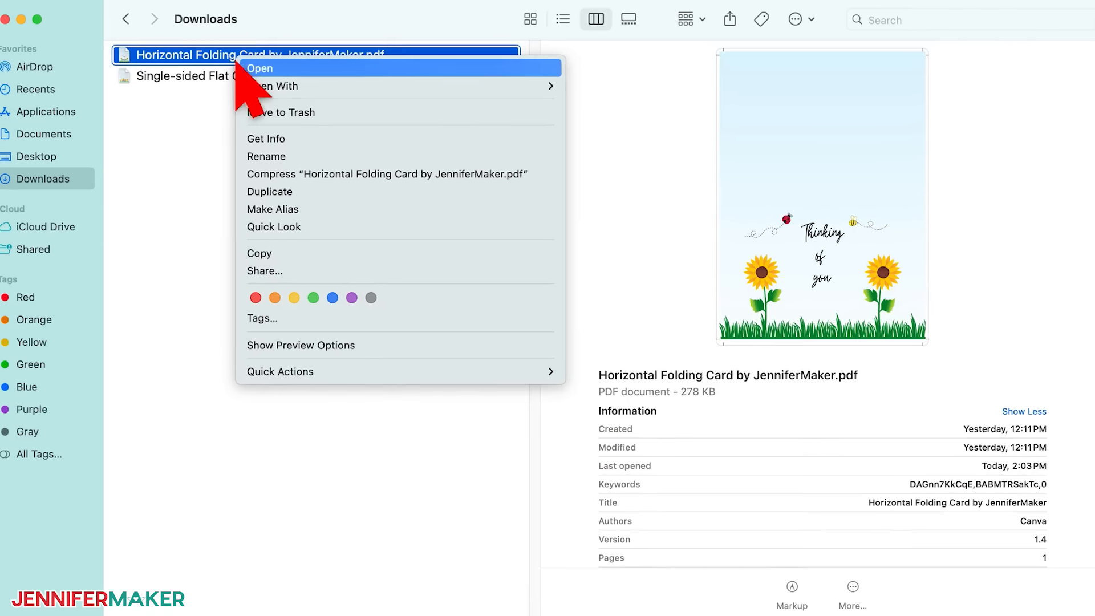
pyautogui.moveTo(317, 82)
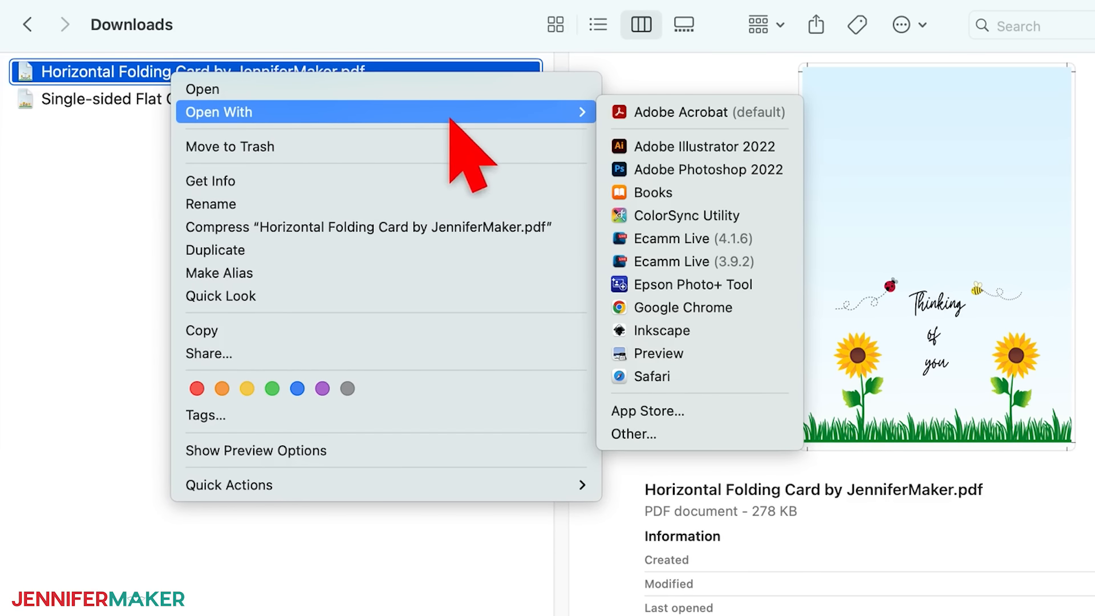
pyautogui.click(725, 112)
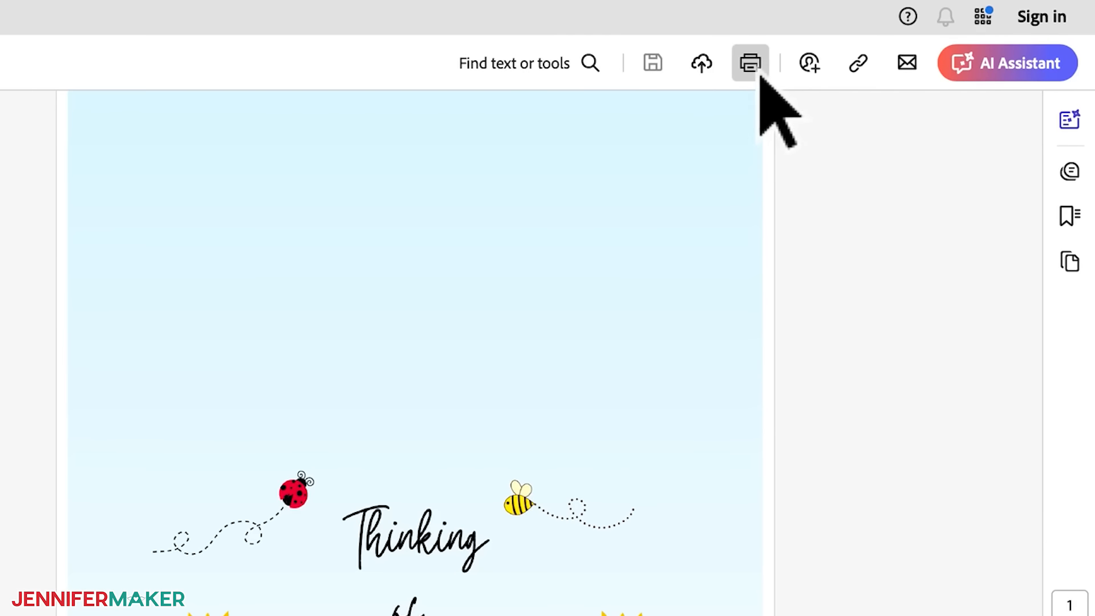
# Start printing the folding card PDF, choose the EPSON ET-15000 Series printer, and open its printer-specific settings
pyautogui.click(760, 77)
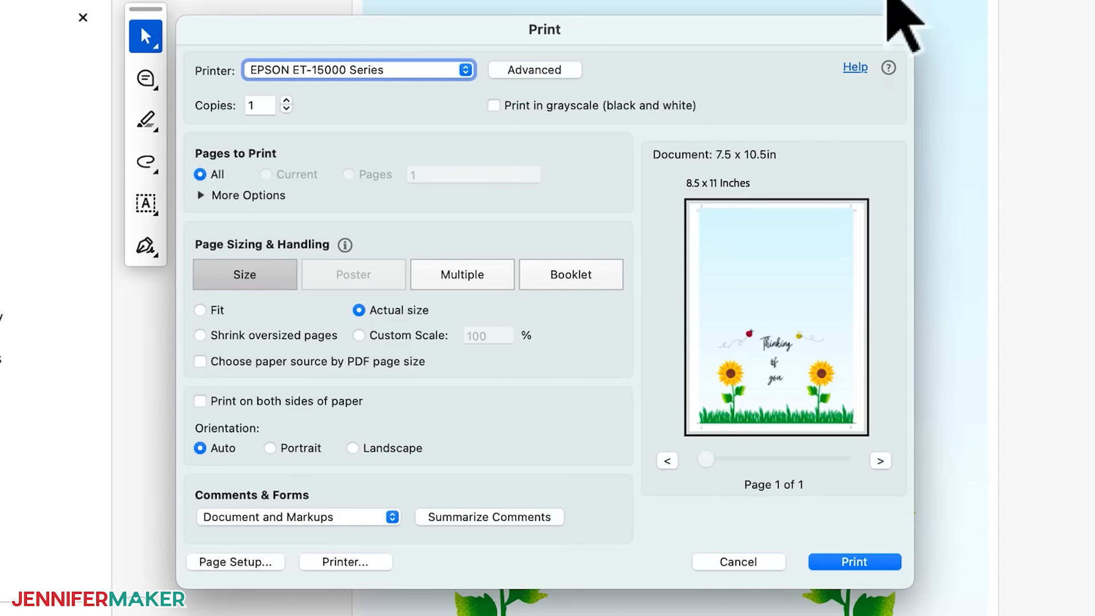
pyautogui.click(465, 69)
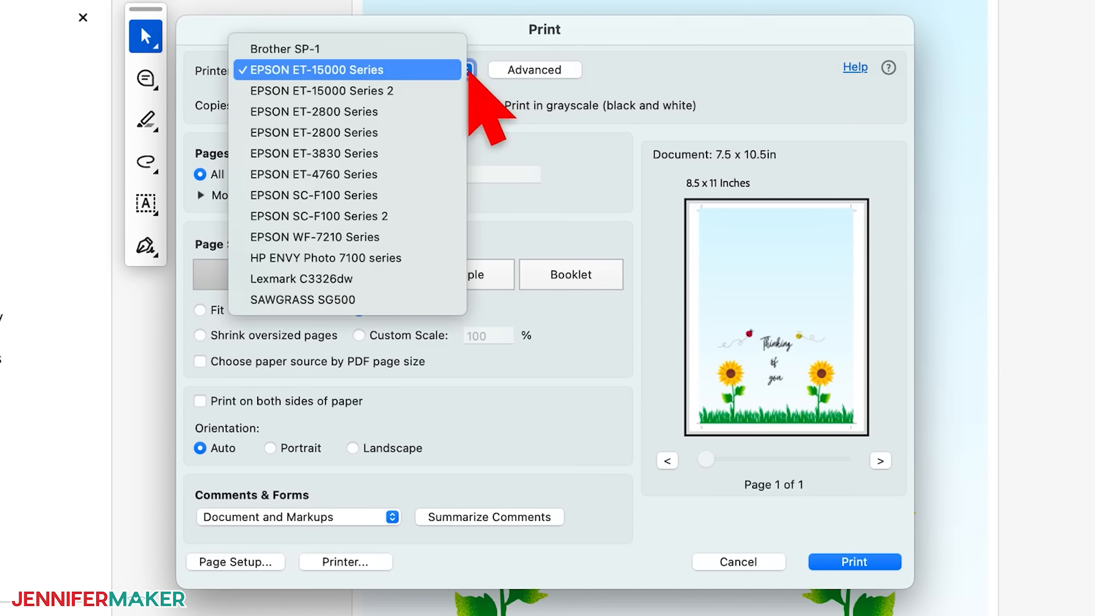
pyautogui.click(399, 73)
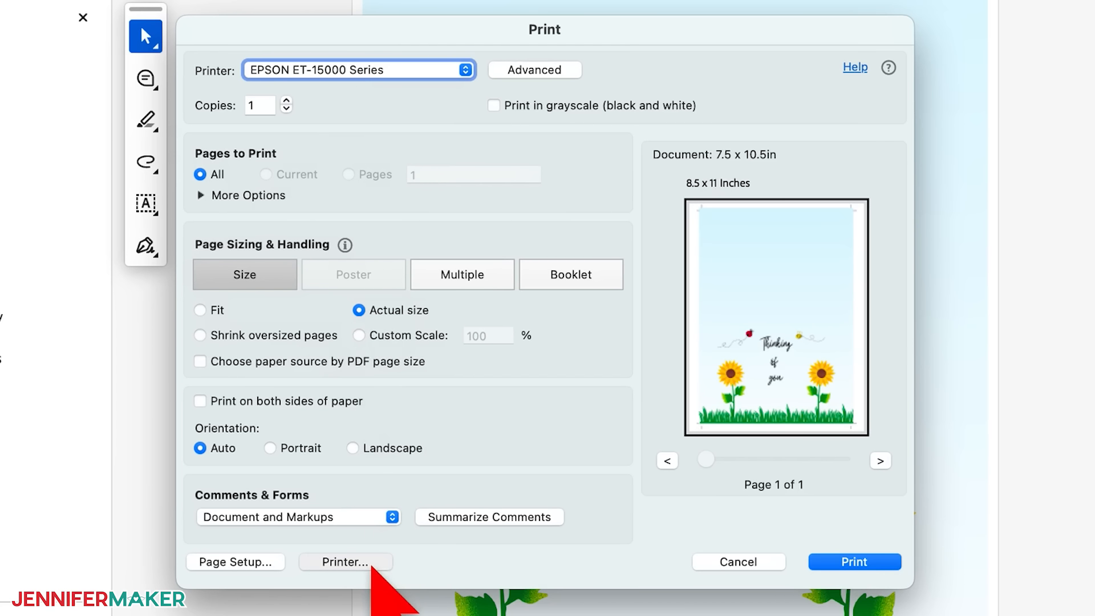
pyautogui.click(371, 563)
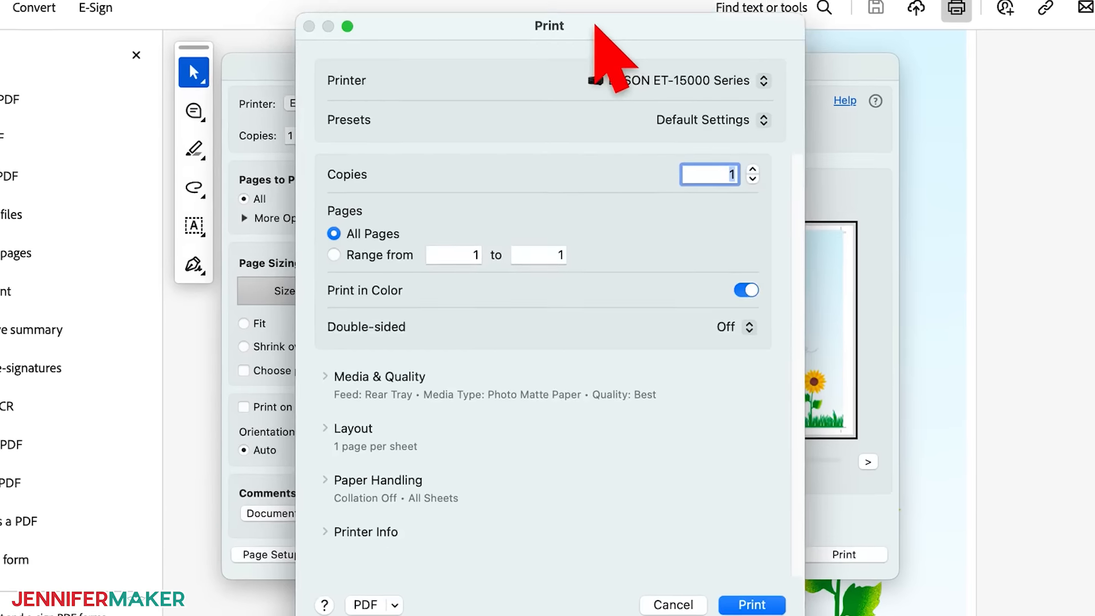